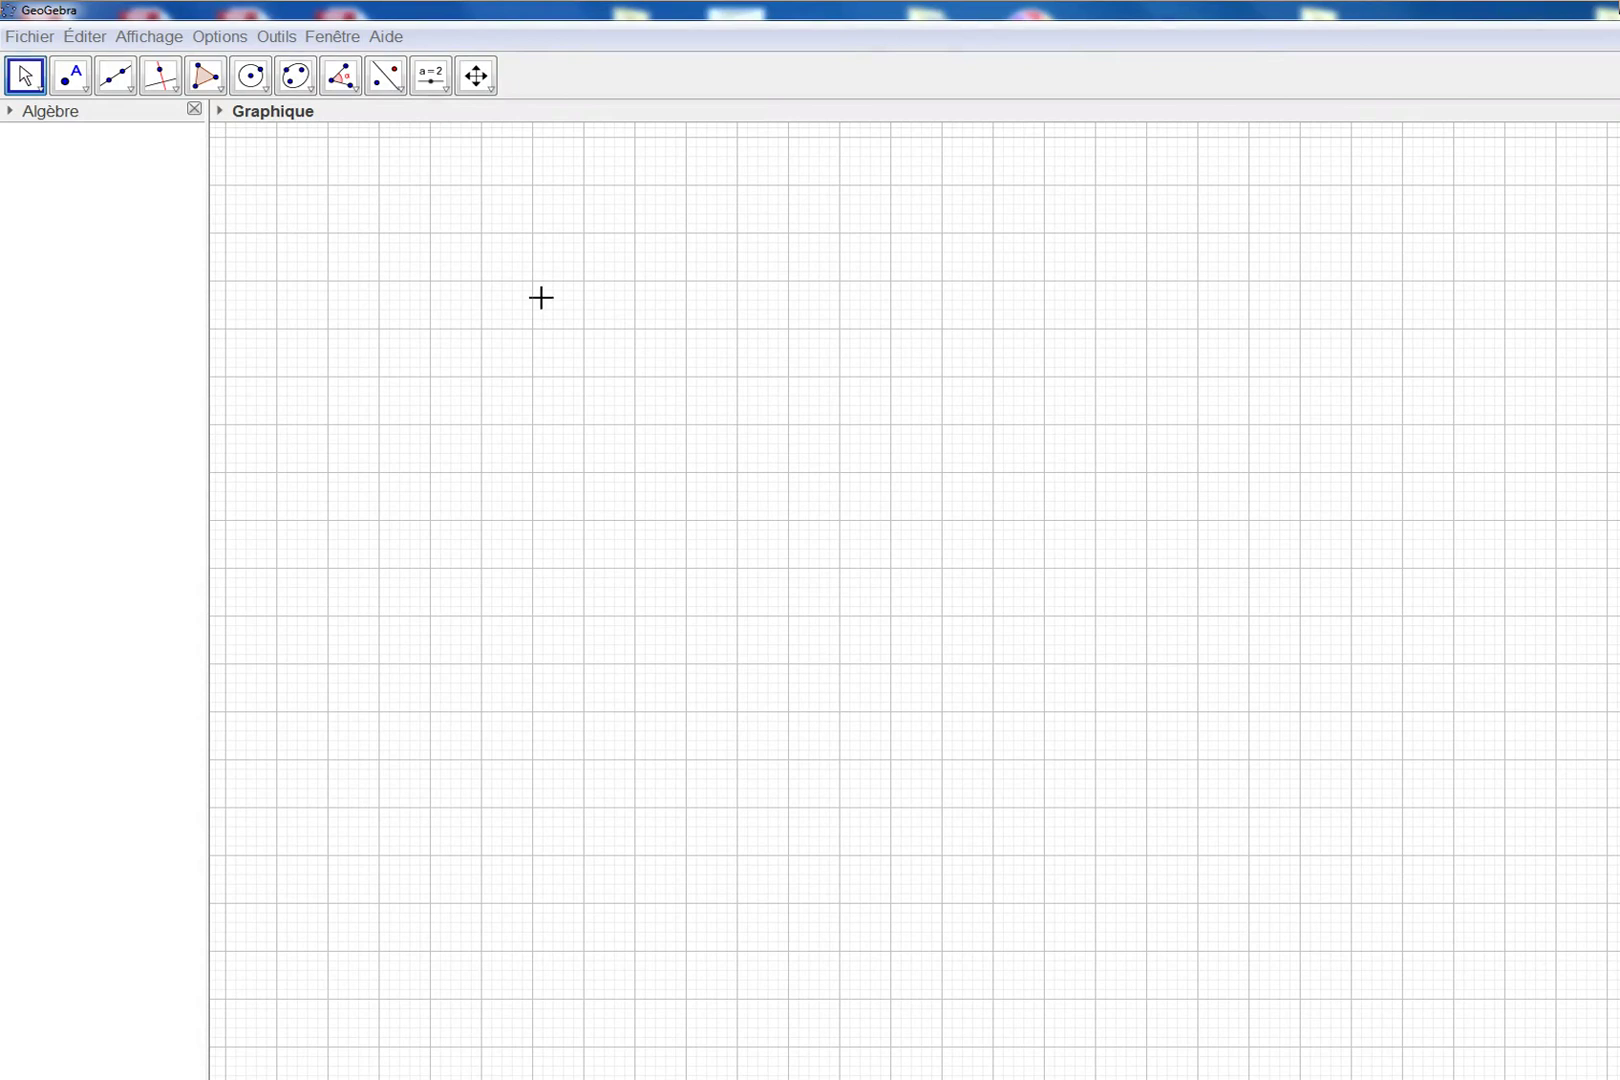
Draw a quadrilateral with its vertices at (-3, -5), (-2, 2), (3, 3) and (0, -3).
{"action": "left_click", "coordinate": [219, 88]}
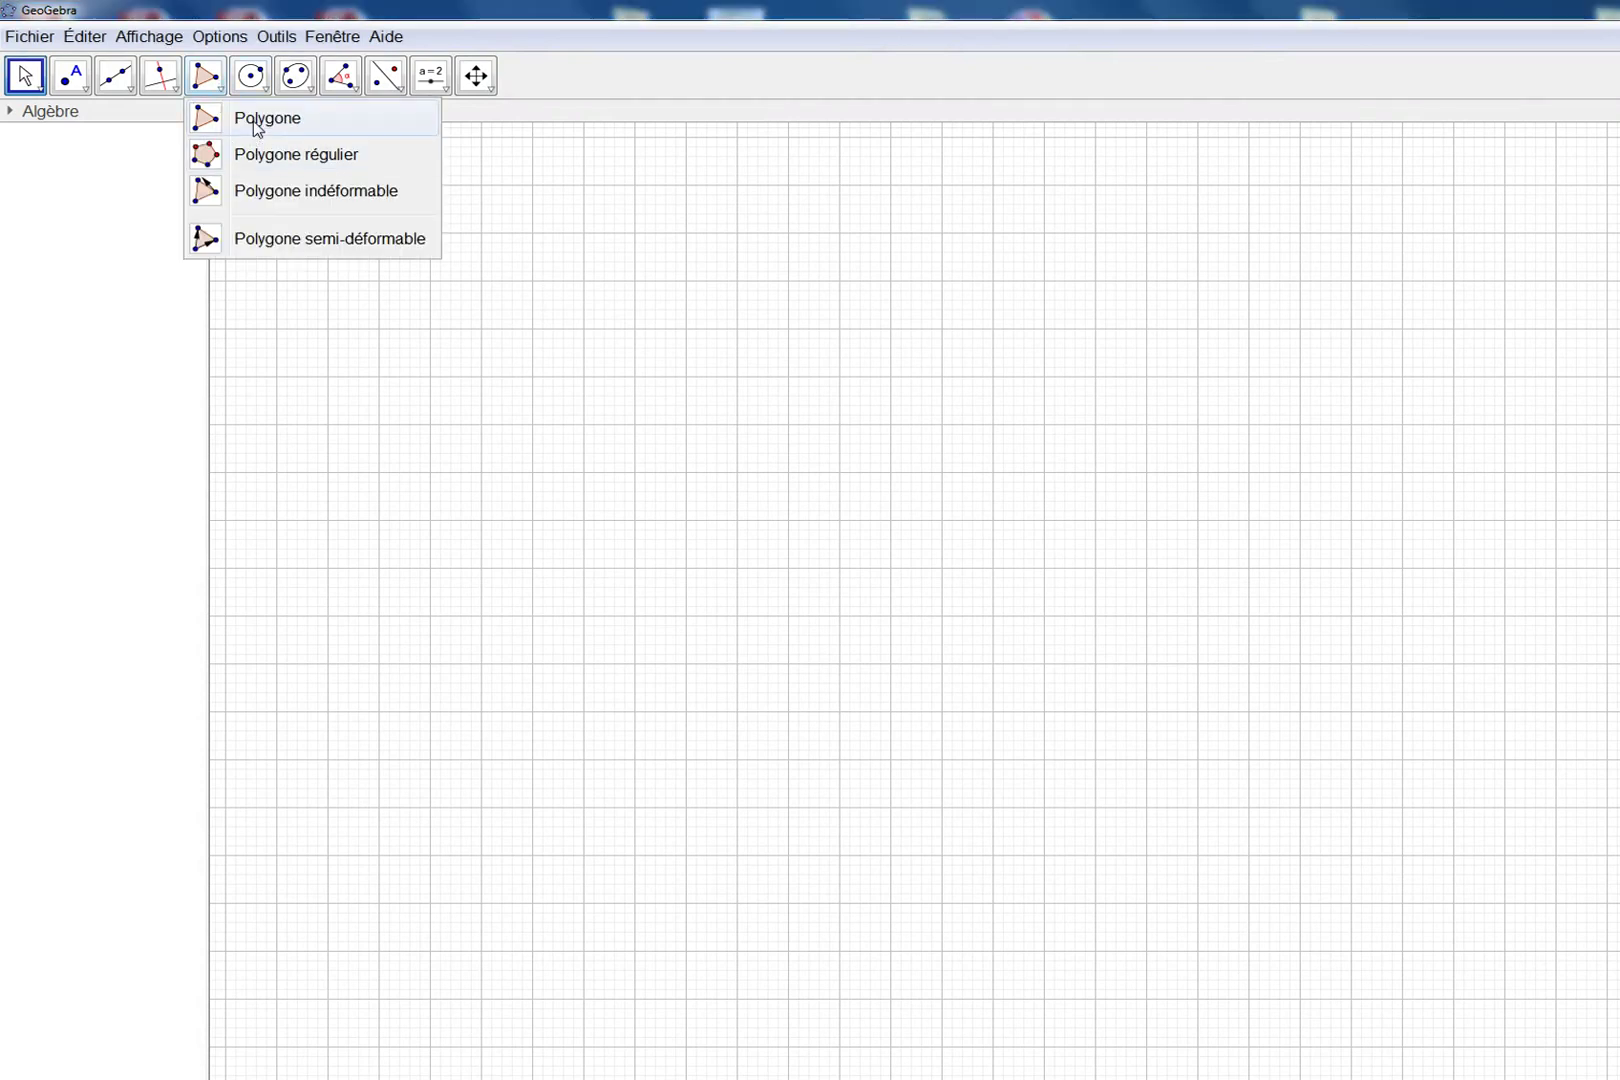
{"action": "left_click", "coordinate": [257, 125]}
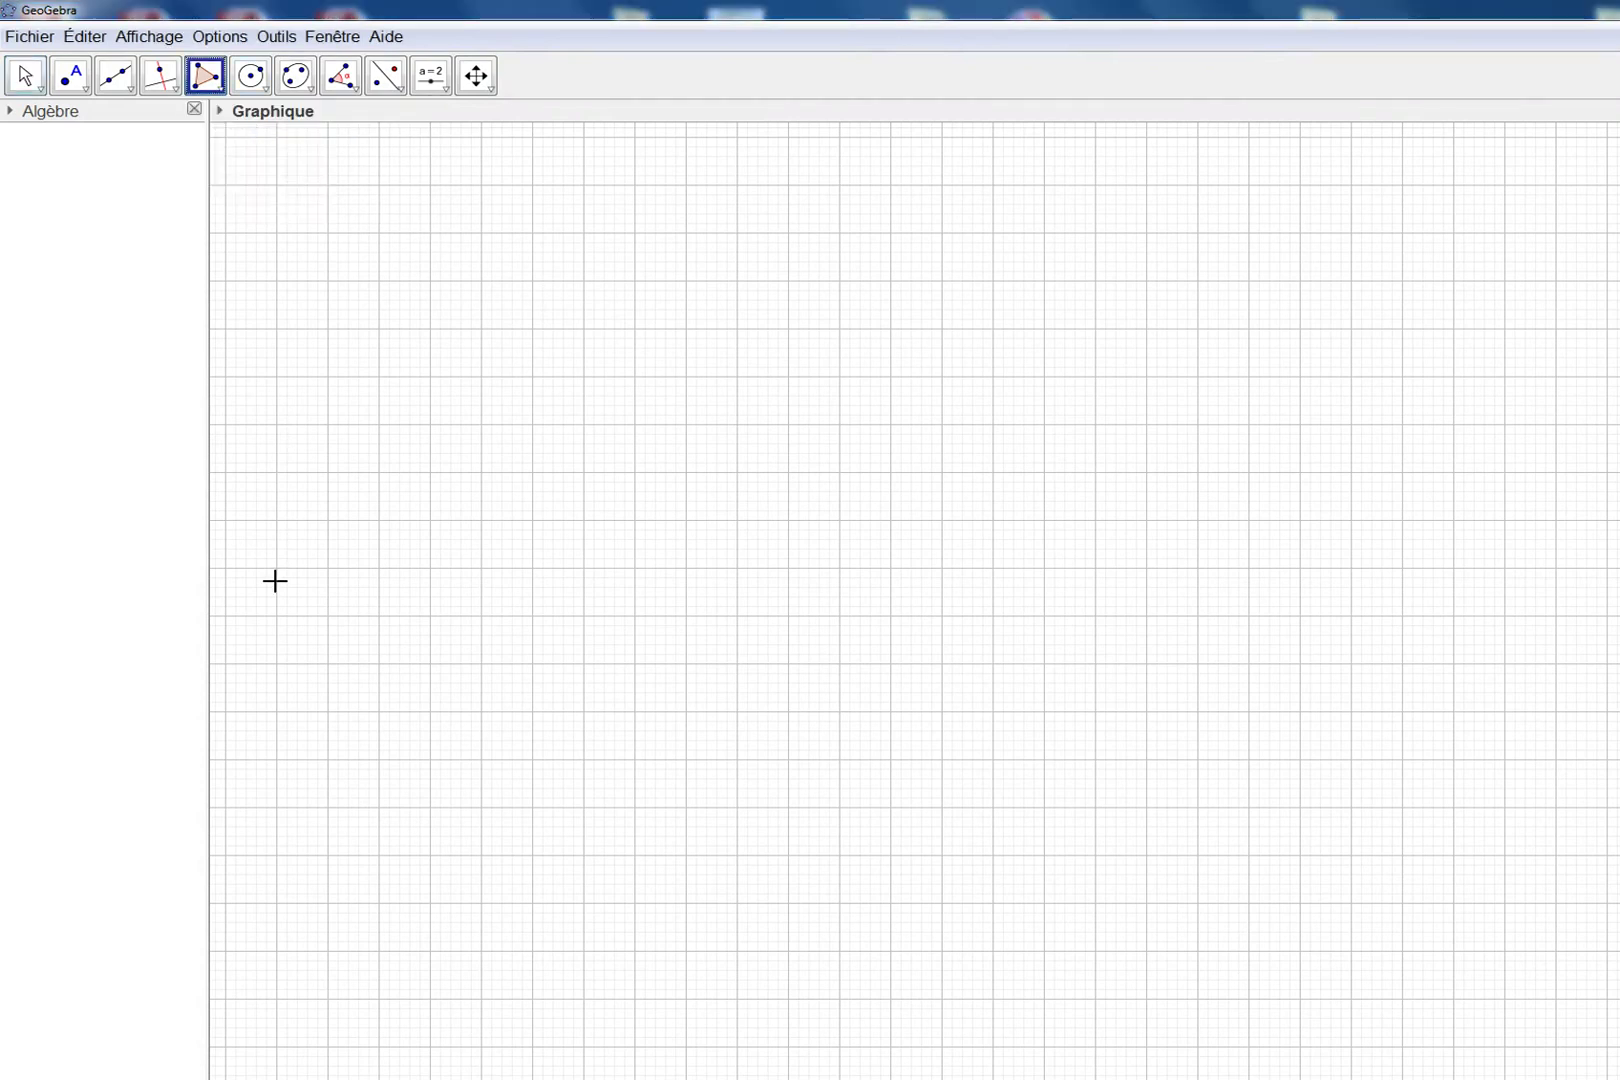
{"action": "left_click", "coordinate": [276, 663]}
{"action": "left_click", "coordinate": [328, 328]}
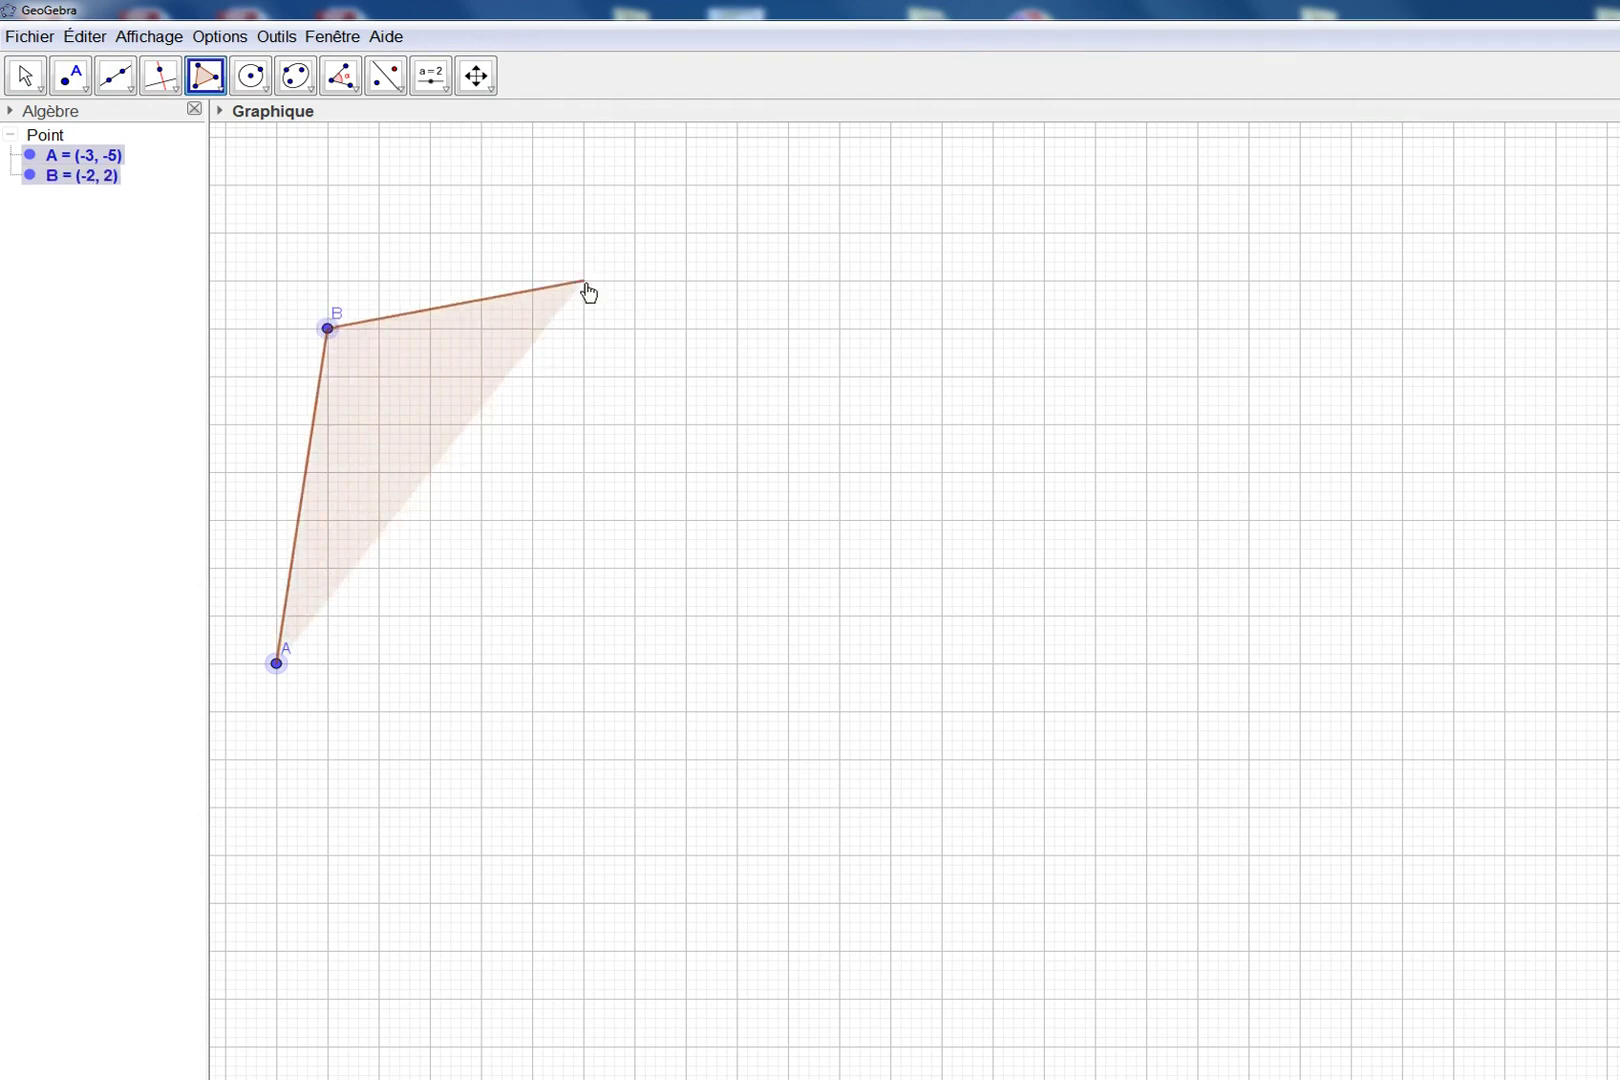
{"action": "left_click", "coordinate": [584, 281]}
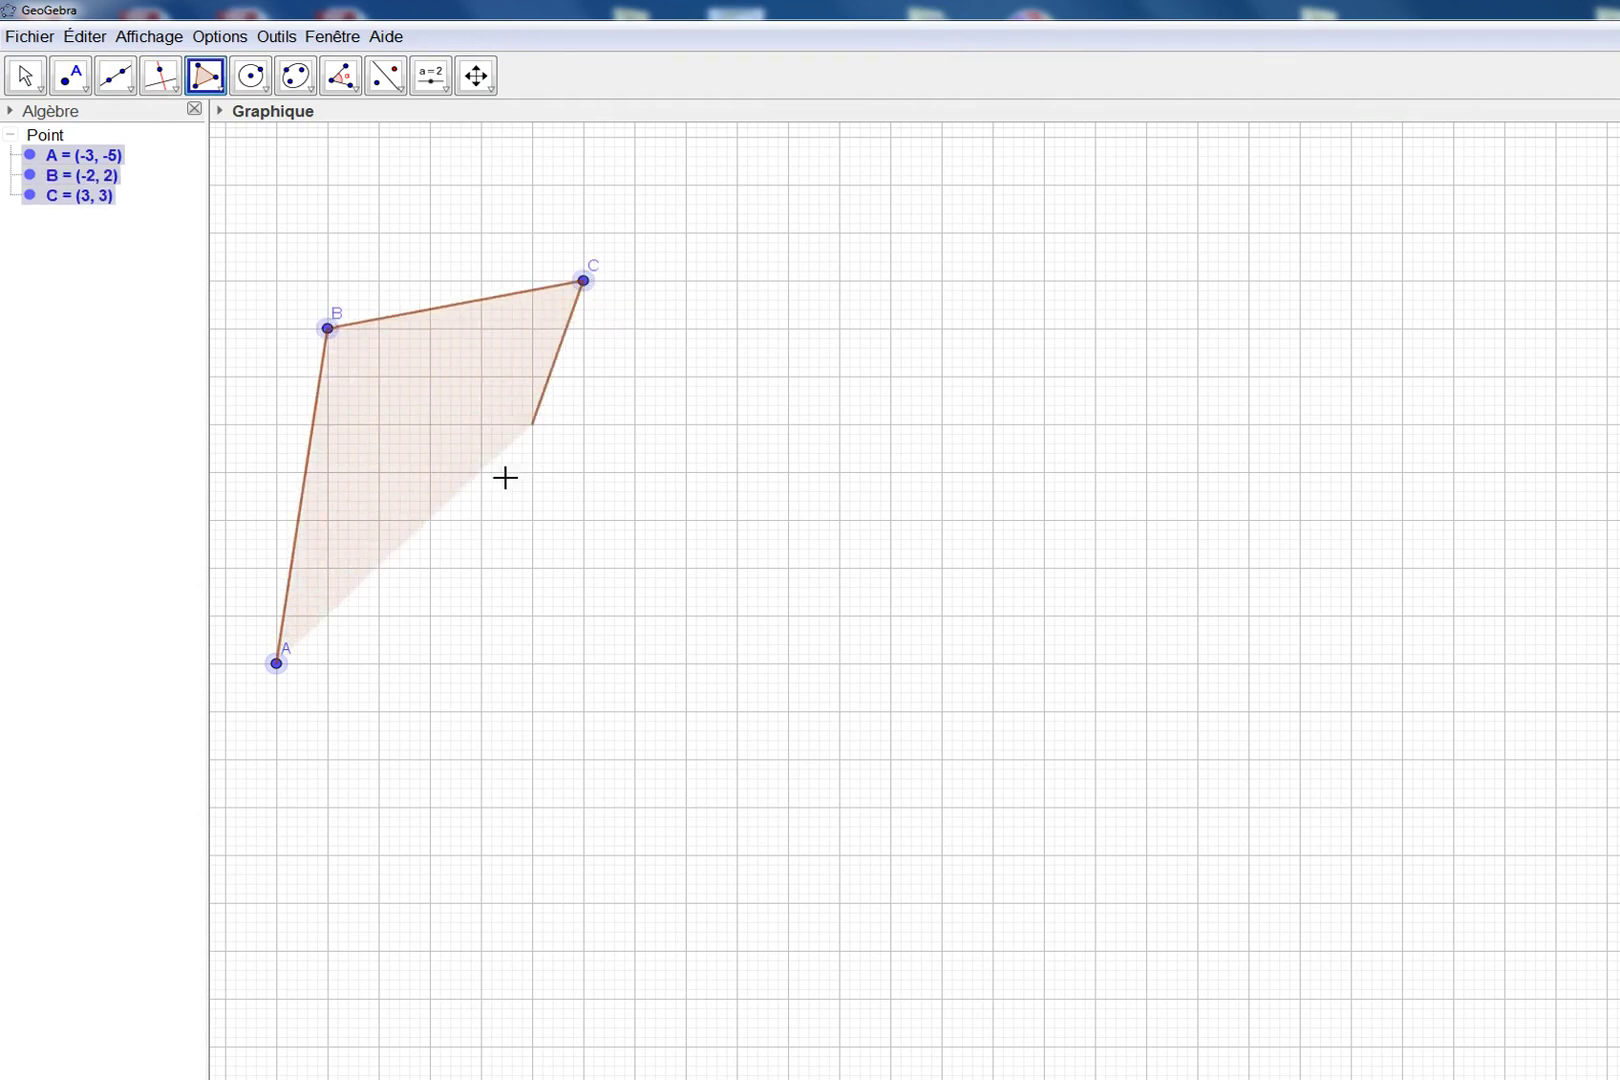
{"action": "left_click", "coordinate": [431, 567]}
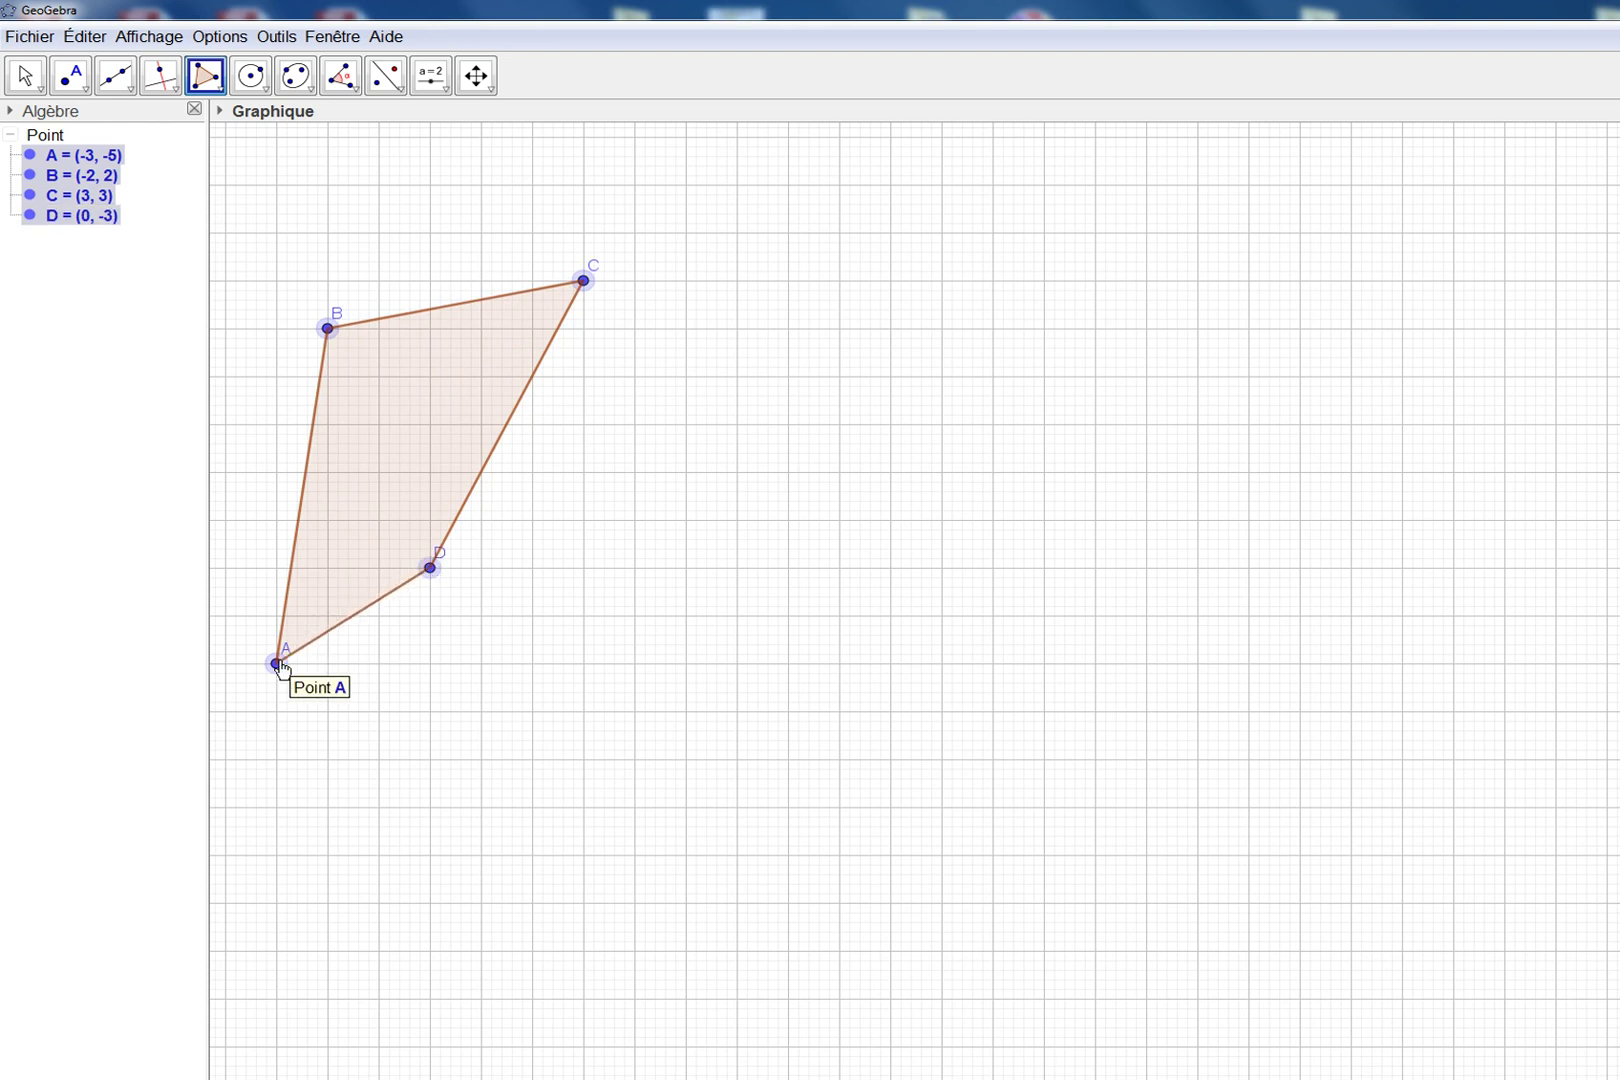
{"action": "left_click", "coordinate": [277, 664]}
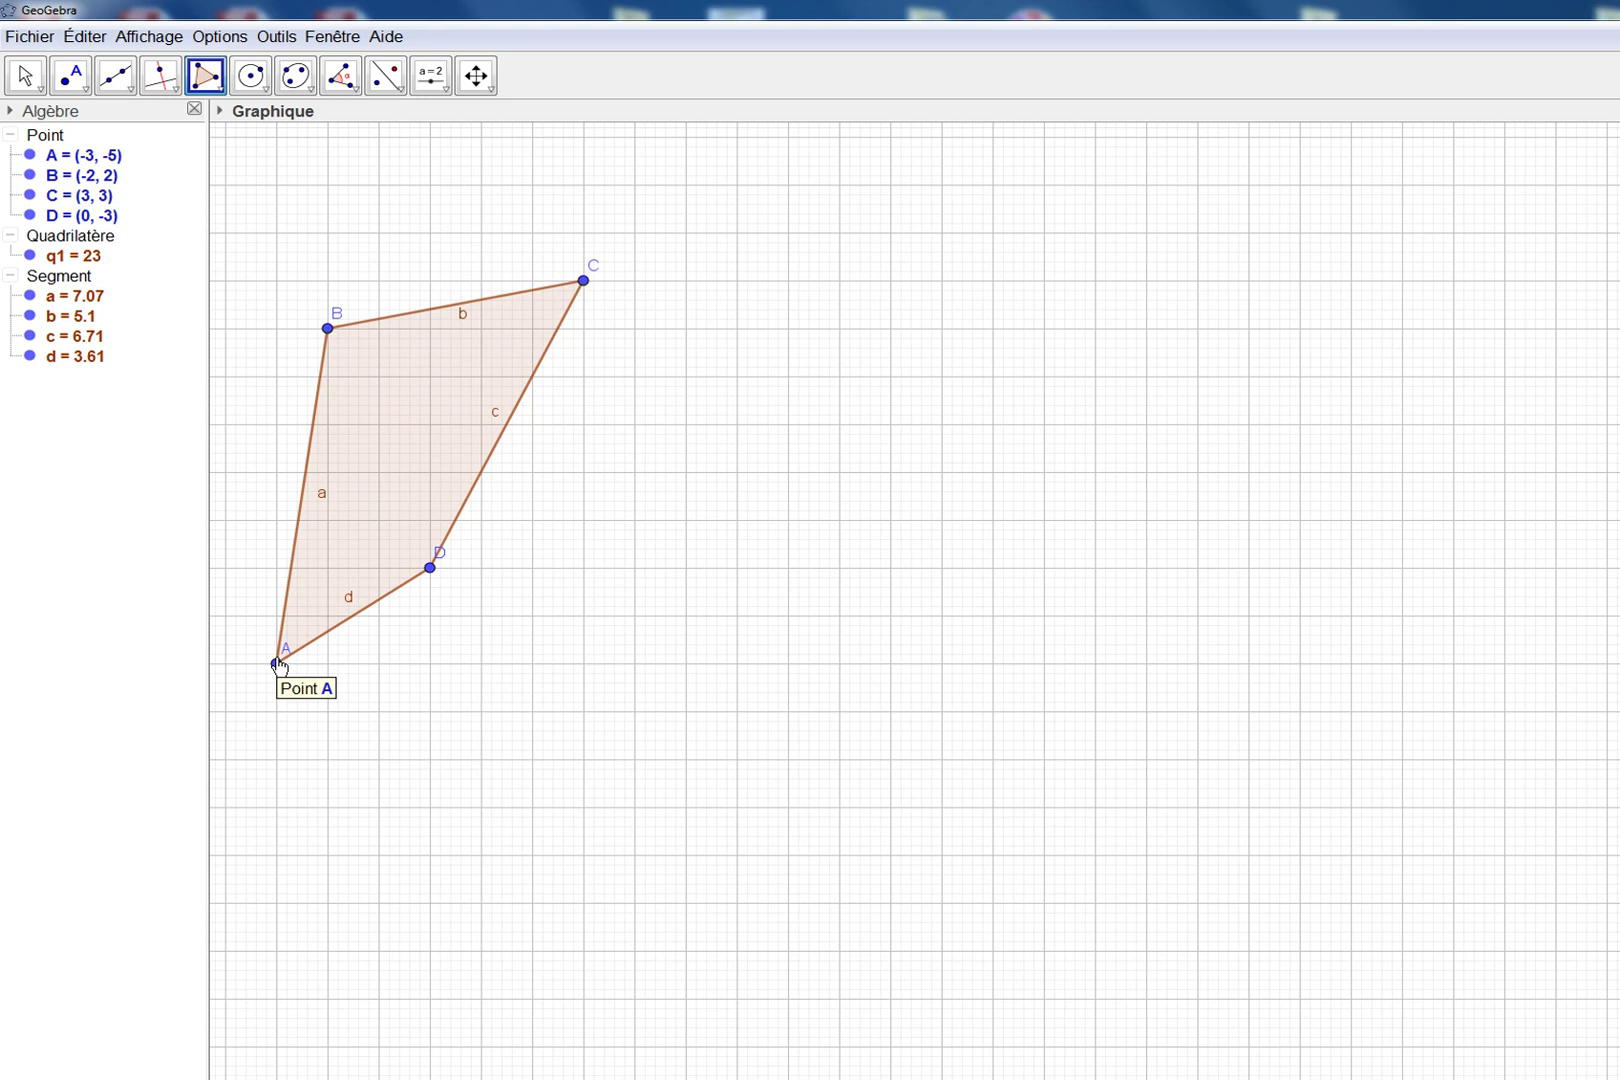
Translate quadrilateral ABCD by a vector running from point C to a new point at (8, 1).
{"action": "left_click", "coordinate": [403, 92]}
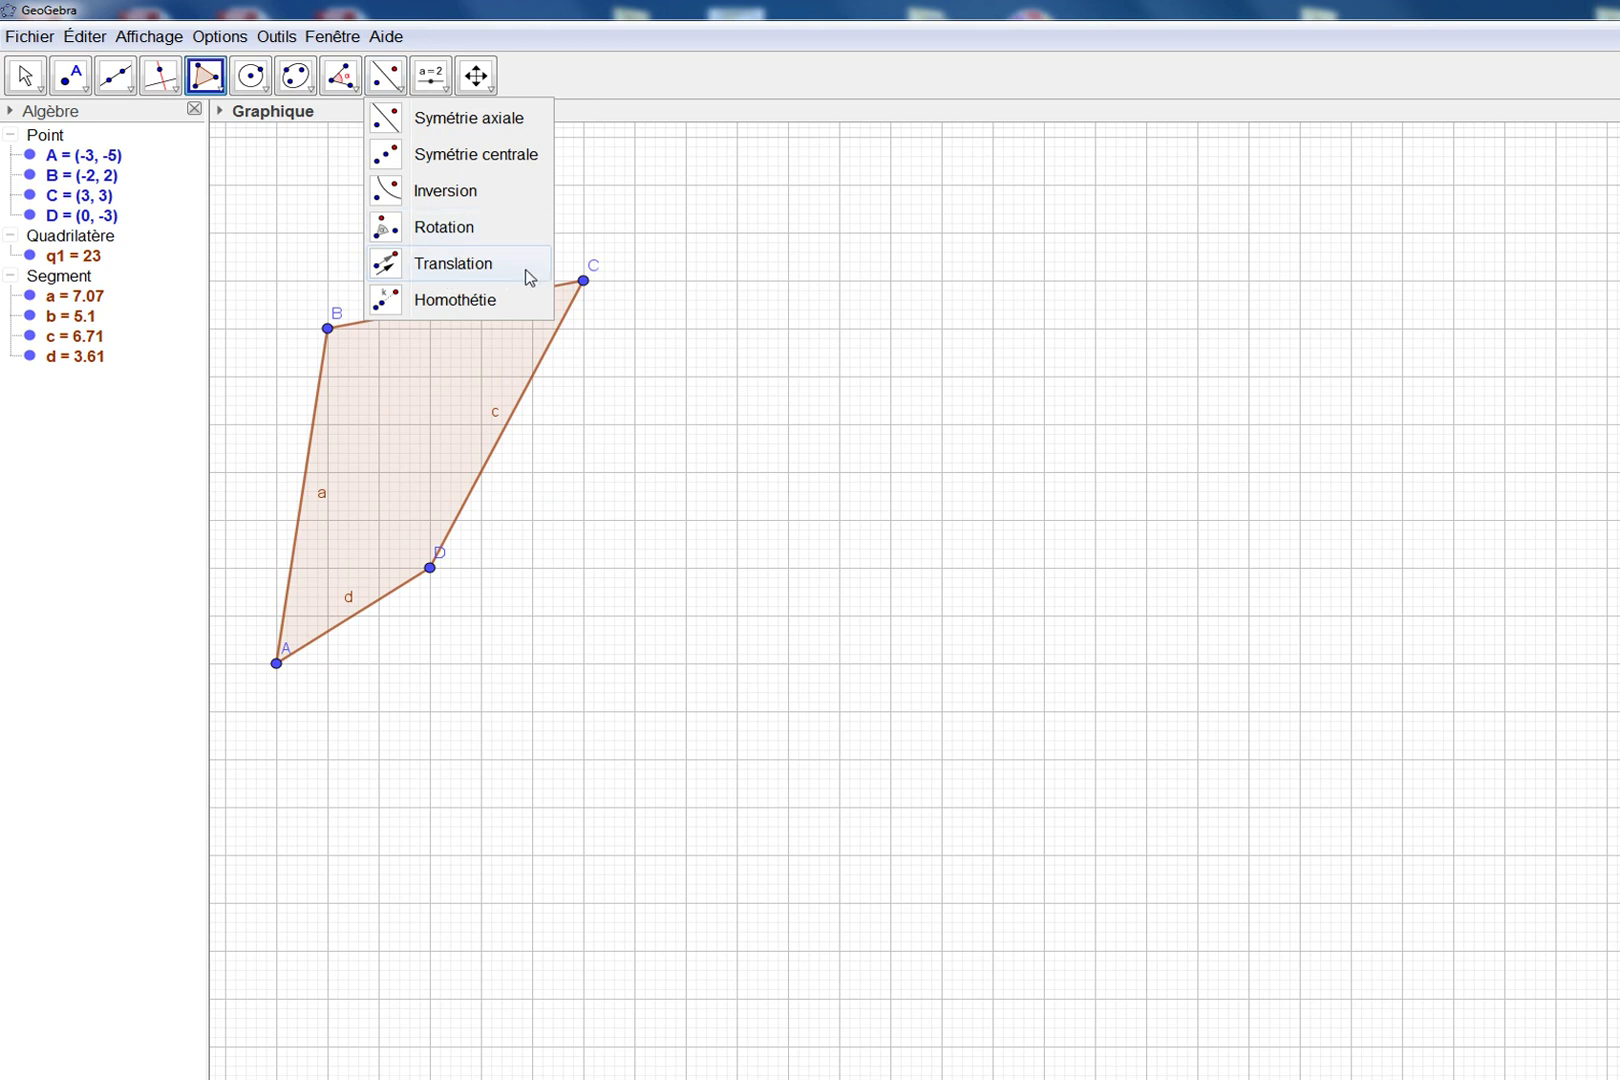
{"action": "left_click", "coordinate": [430, 265]}
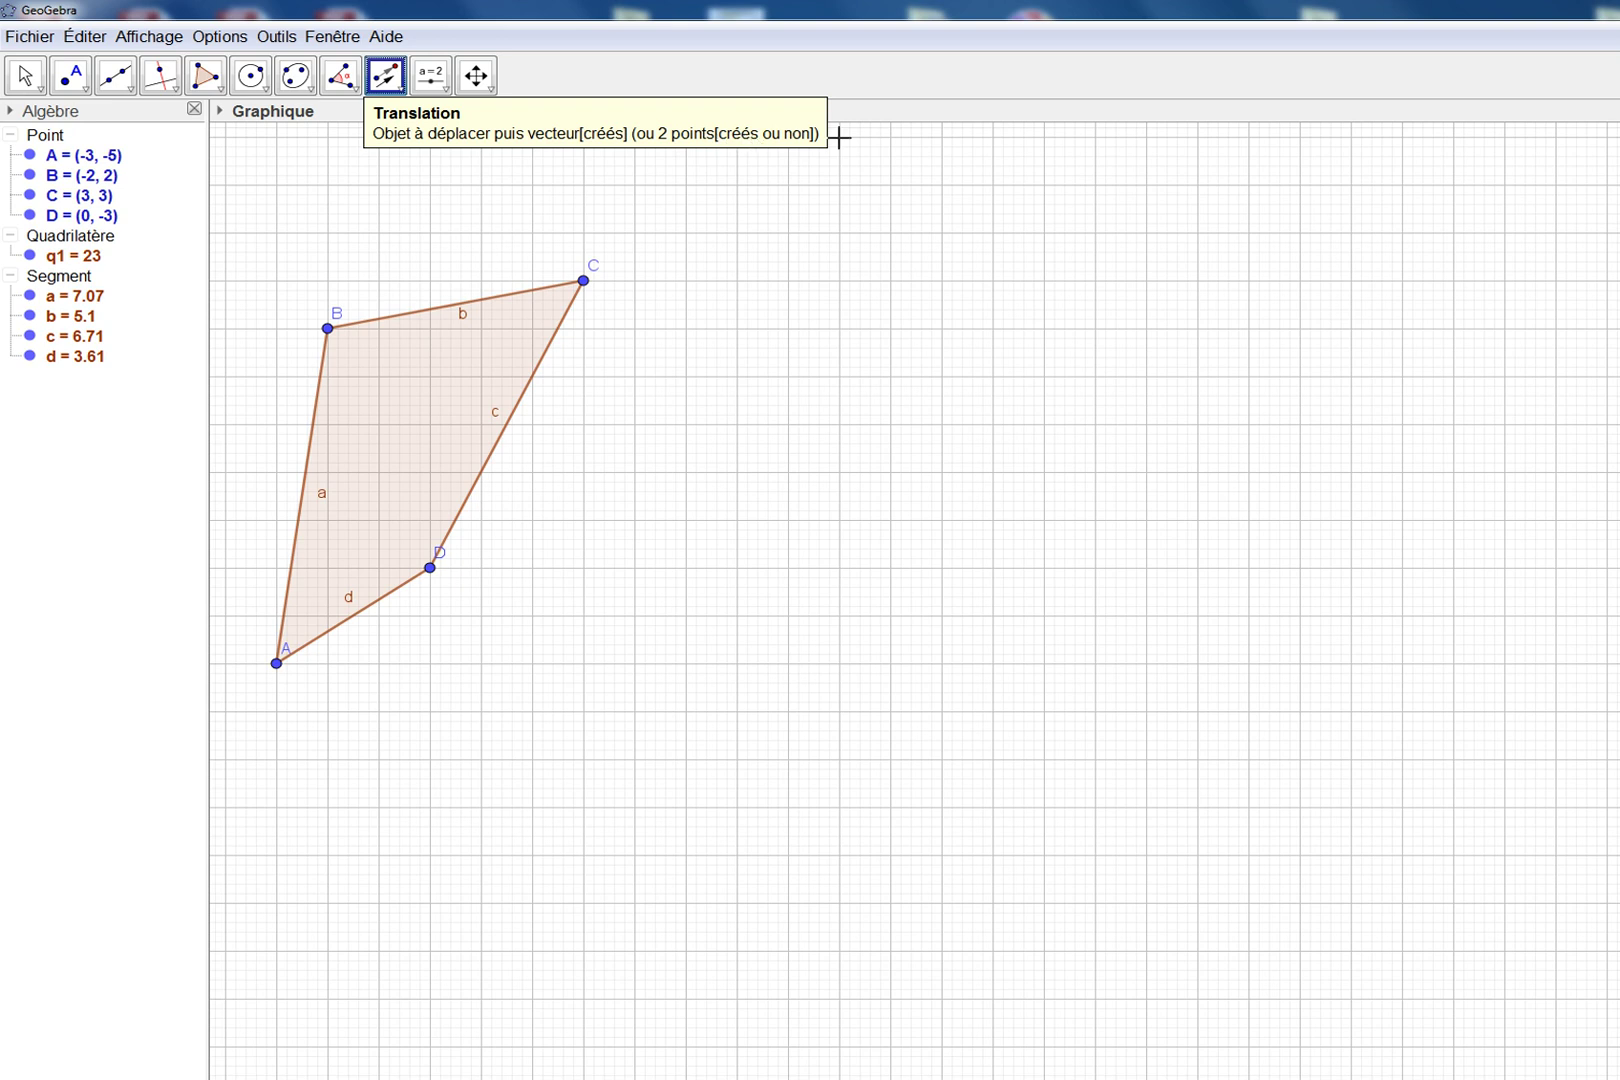
{"action": "left_click", "coordinate": [440, 385]}
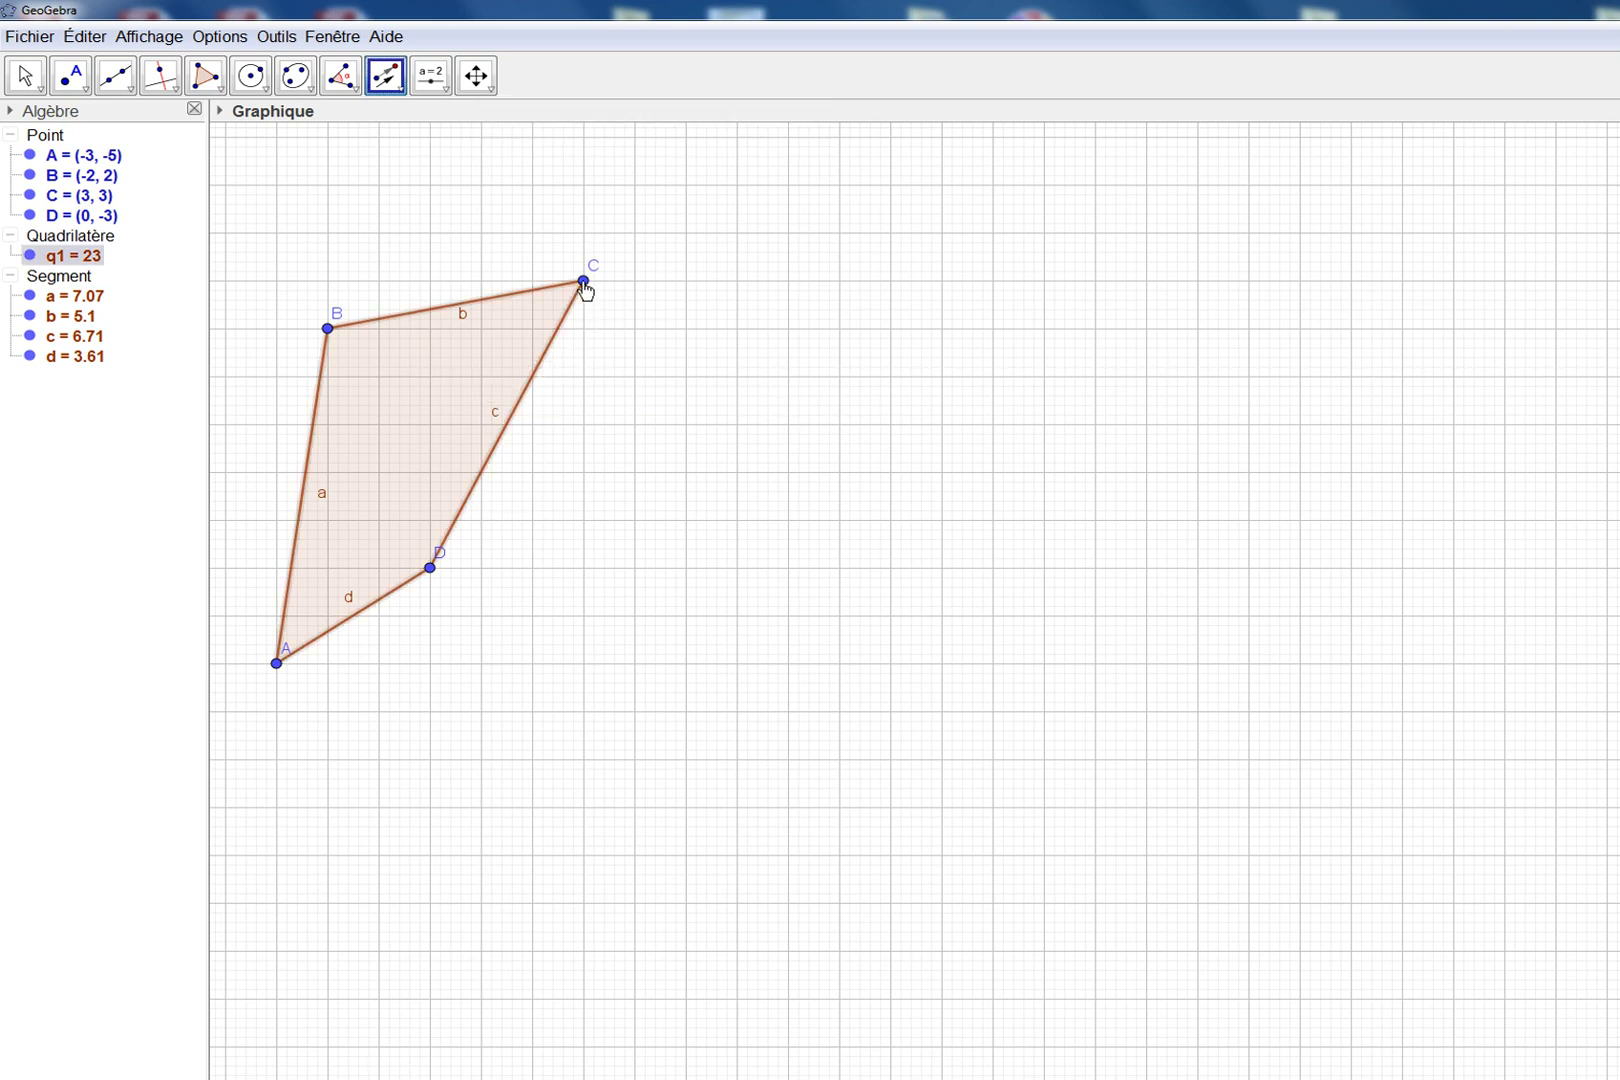
{"action": "left_click", "coordinate": [583, 281]}
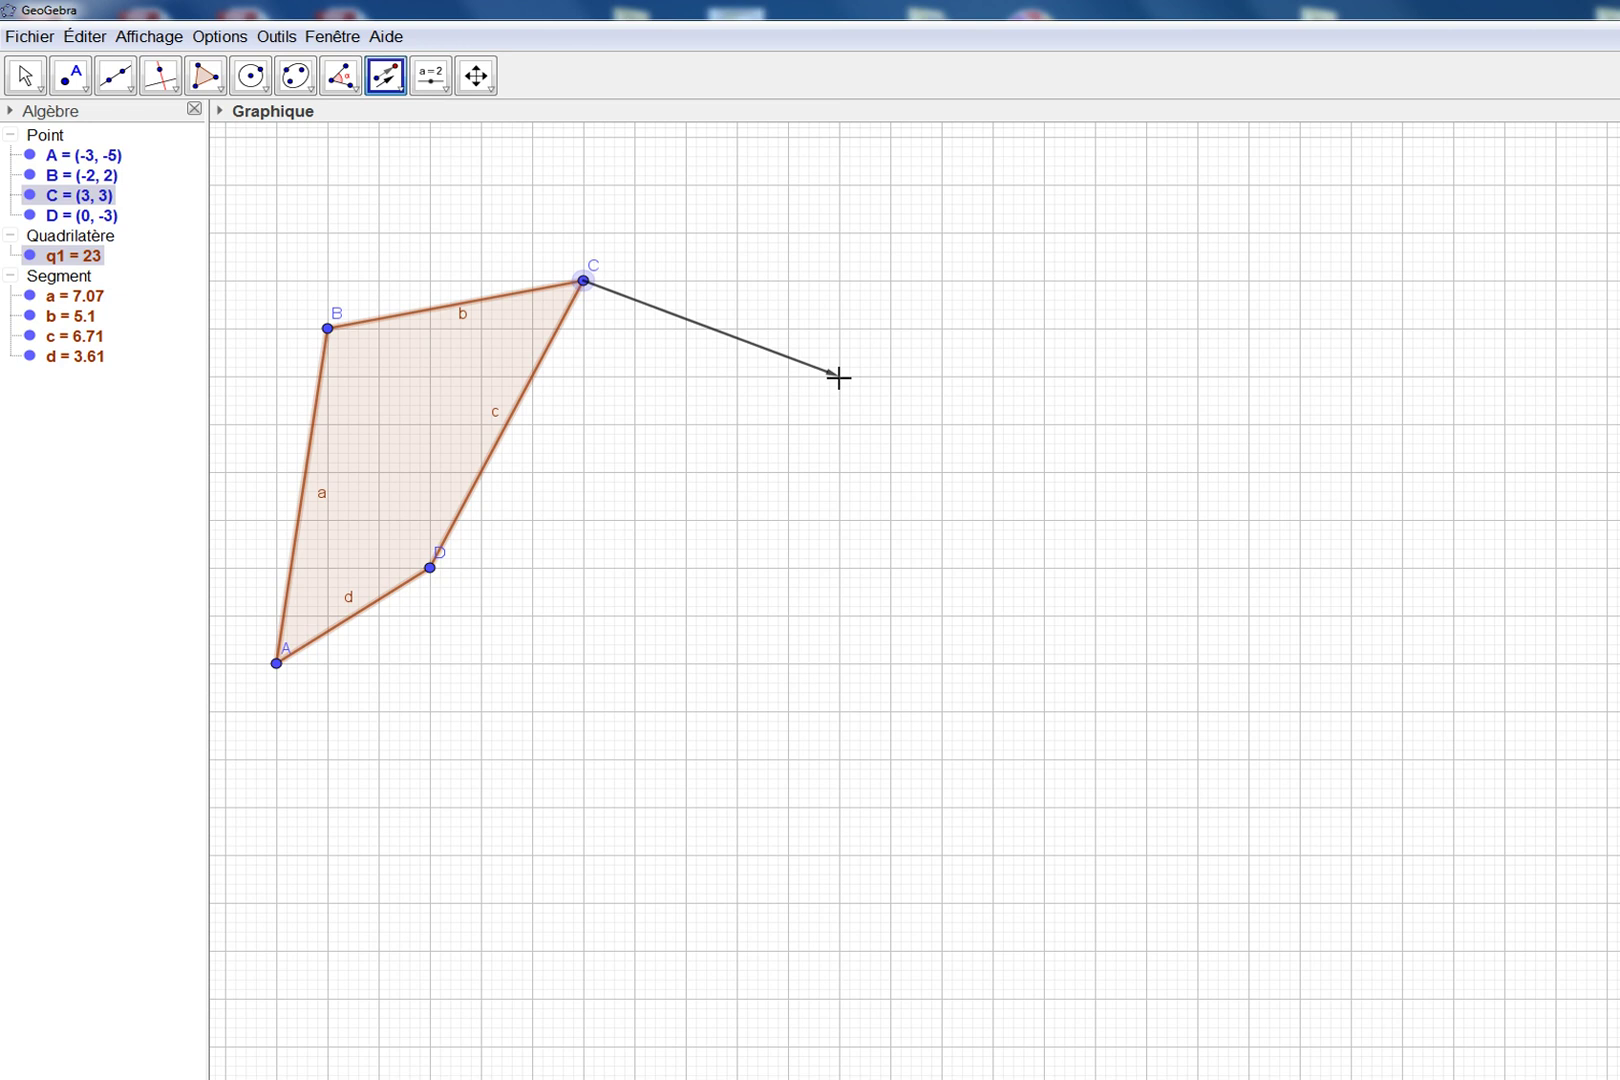
{"action": "left_click", "coordinate": [838, 377]}
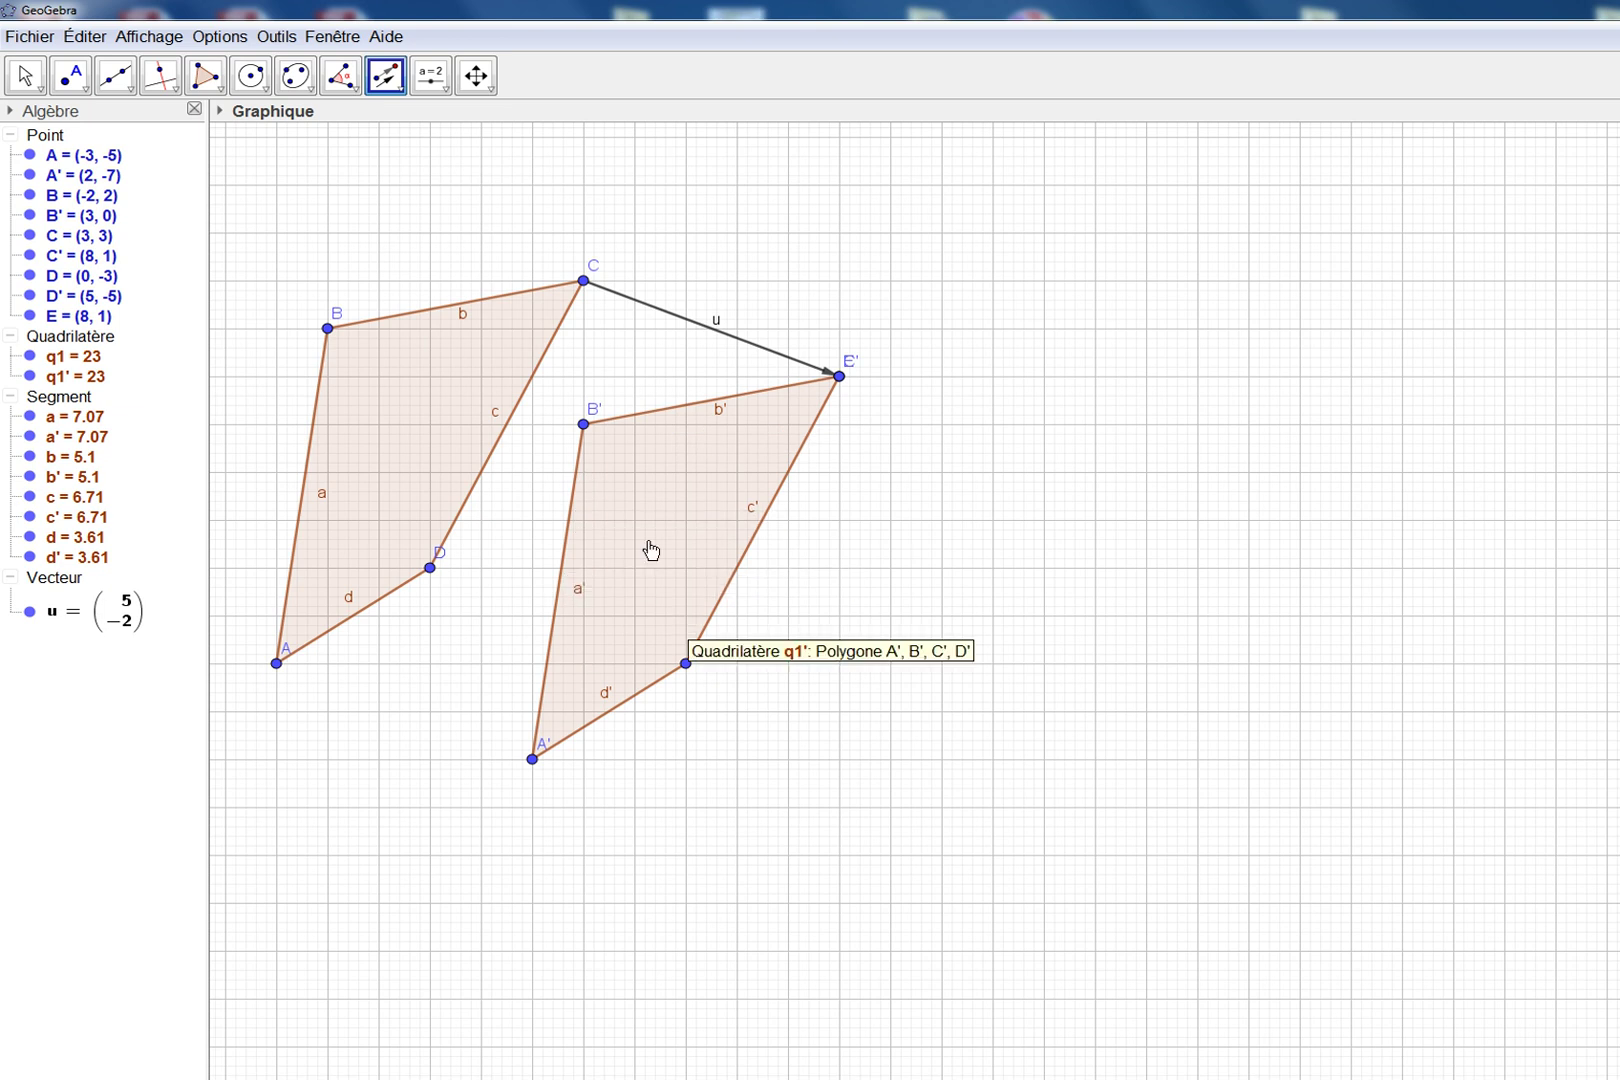
Translate the image quadrilateral A'B'C'D' by a vertical vector from point D' to a new point at (5, -10).
{"action": "left_click", "coordinate": [398, 90]}
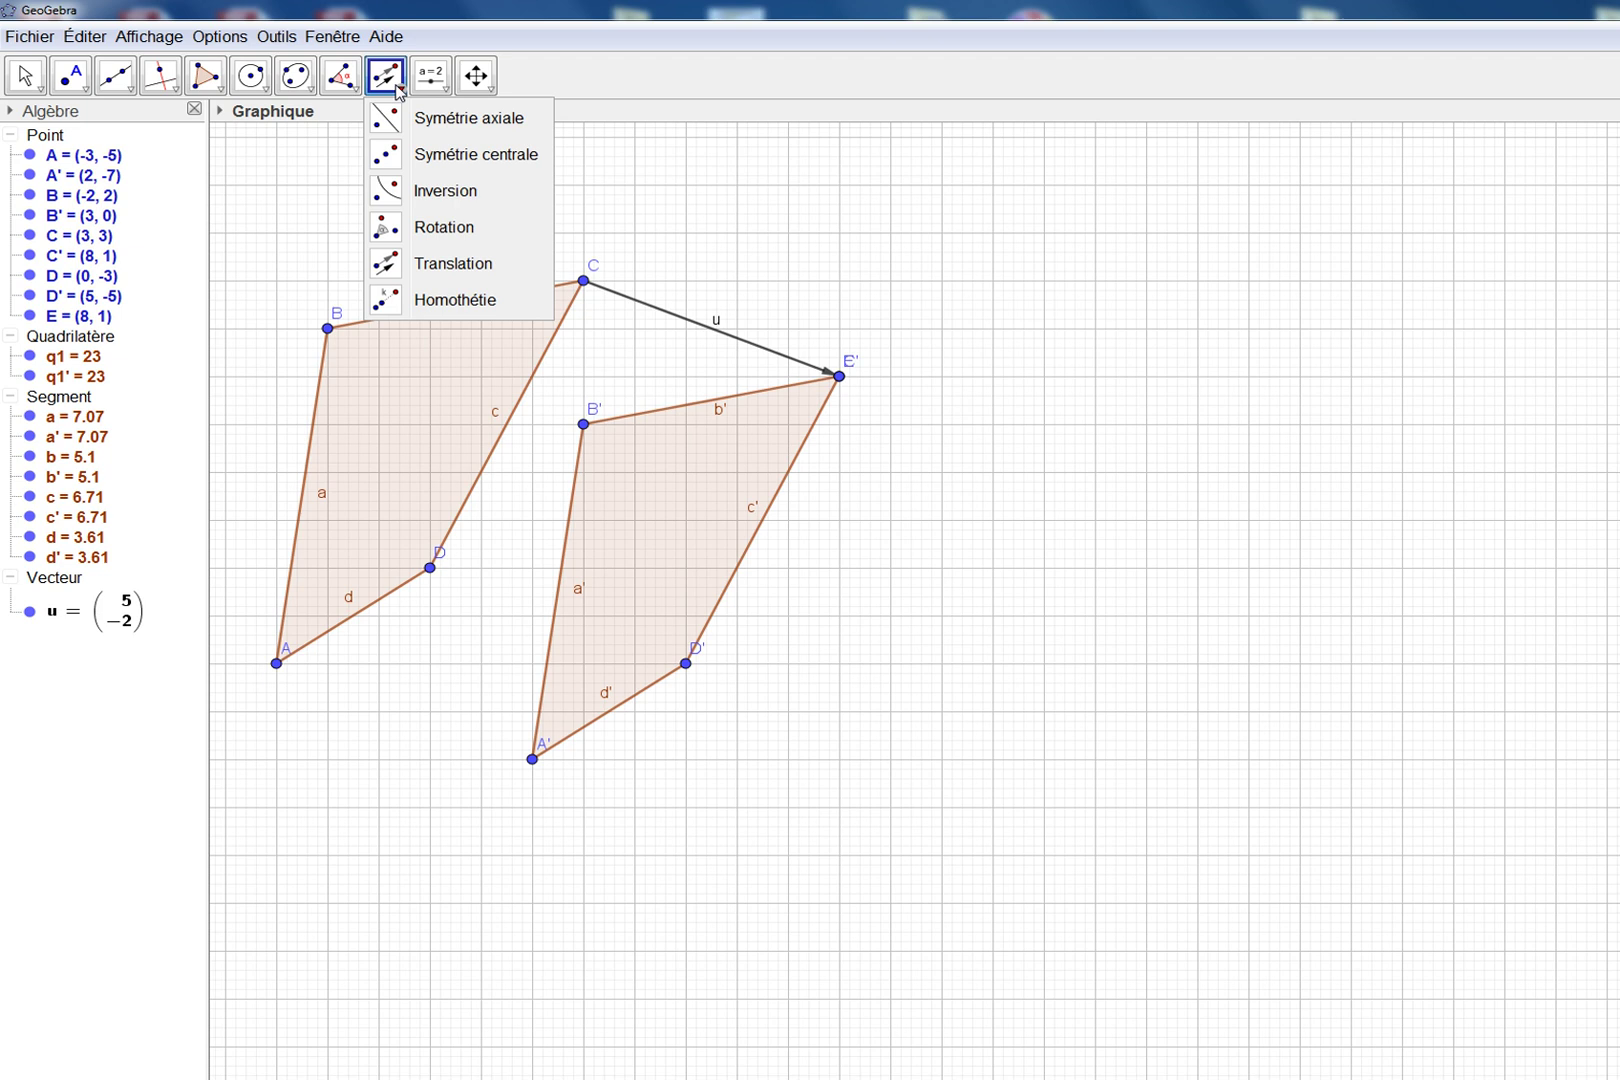
{"action": "left_click", "coordinate": [460, 262]}
{"action": "left_click", "coordinate": [665, 500]}
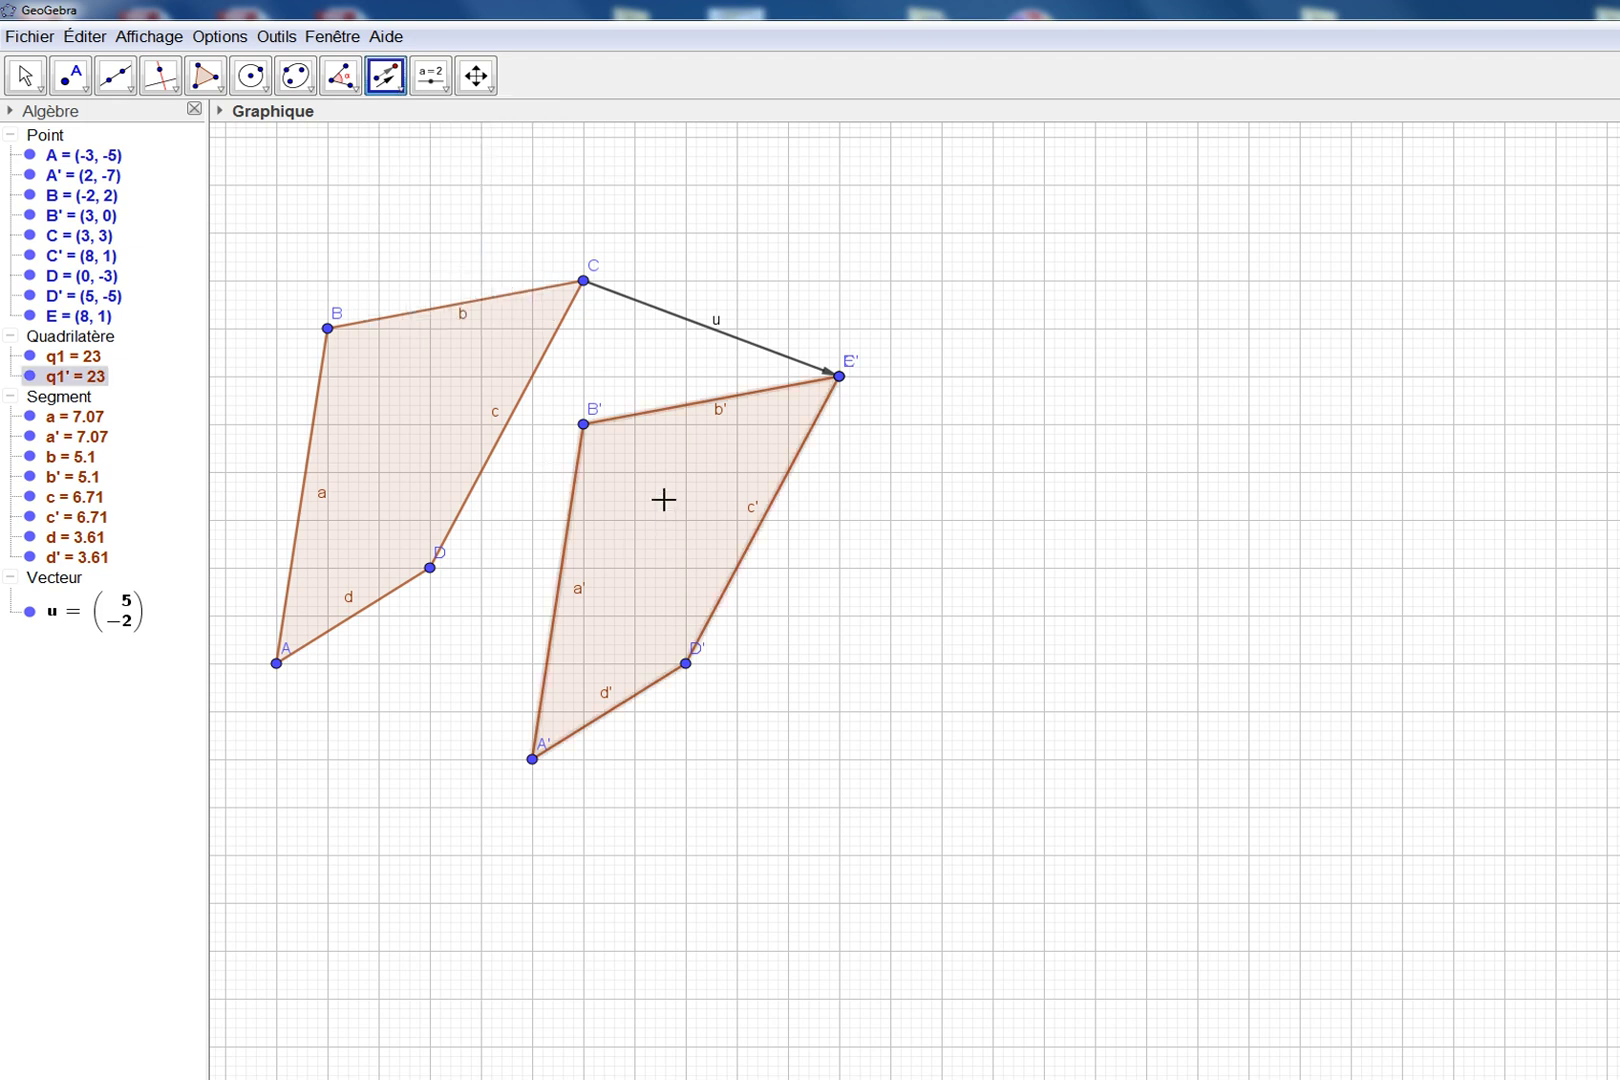
{"action": "left_click", "coordinate": [686, 665]}
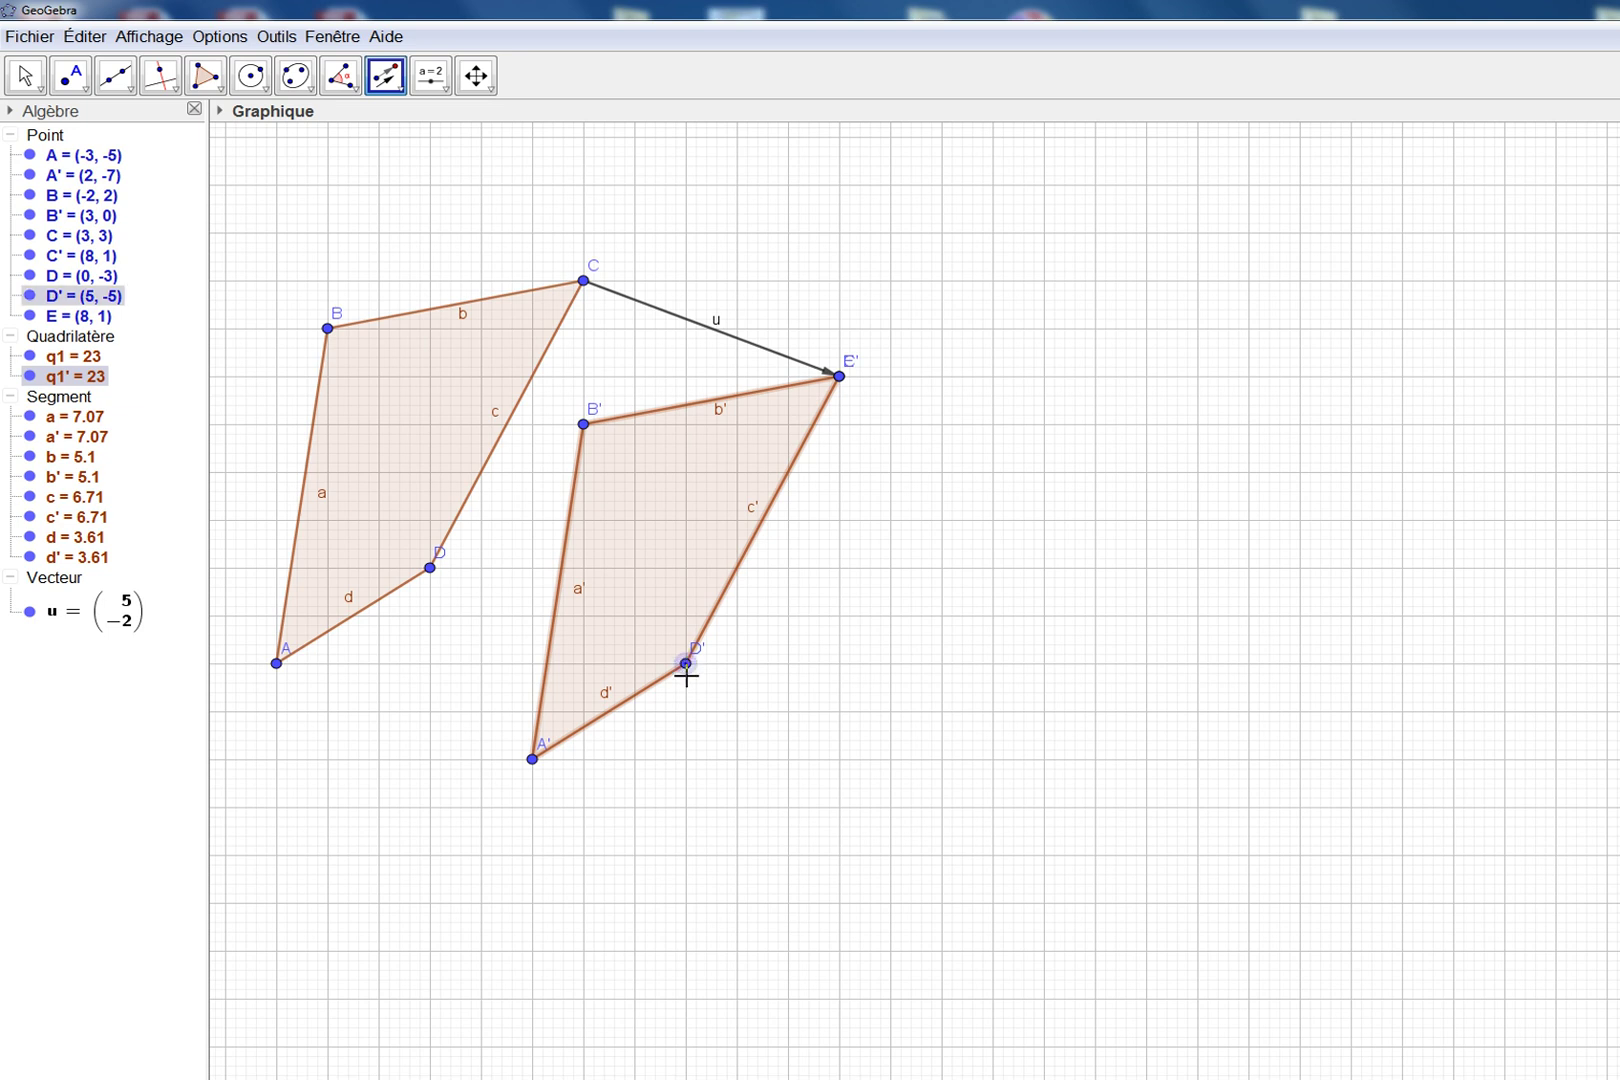
{"action": "left_click", "coordinate": [685, 904]}
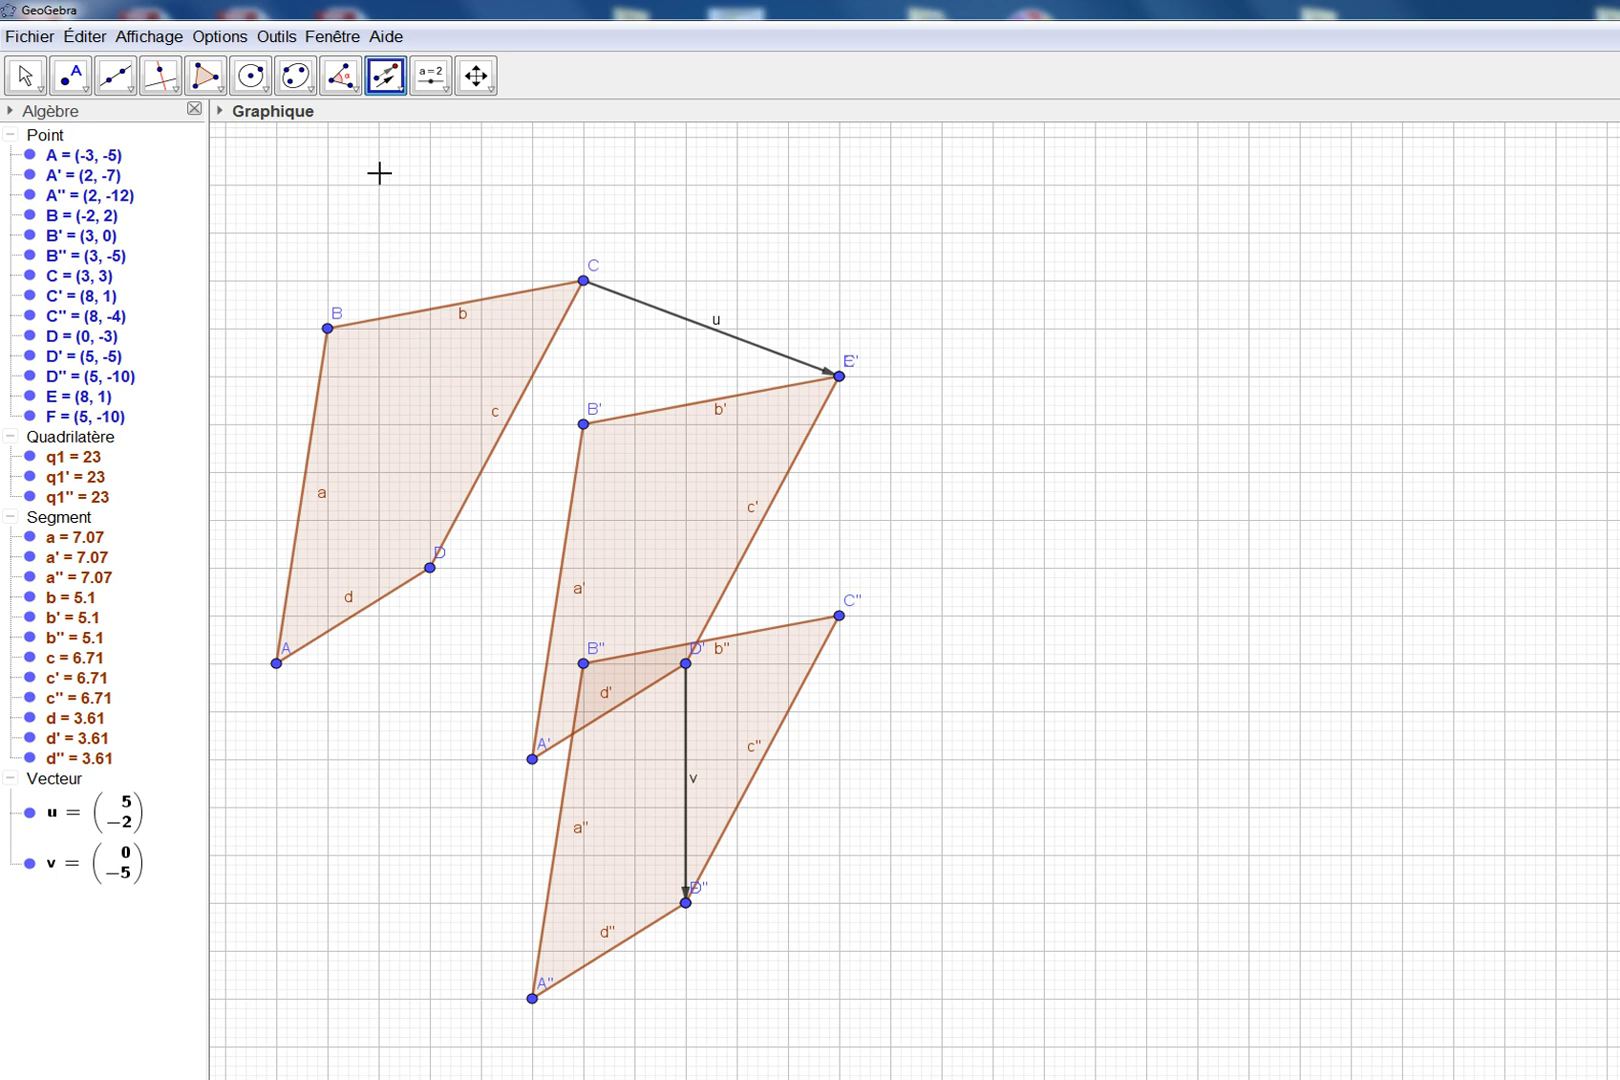
Translate the original quadrilateral ABCD by a vector from point B to a new point at (-3, 4).
{"action": "left_click", "coordinate": [397, 92]}
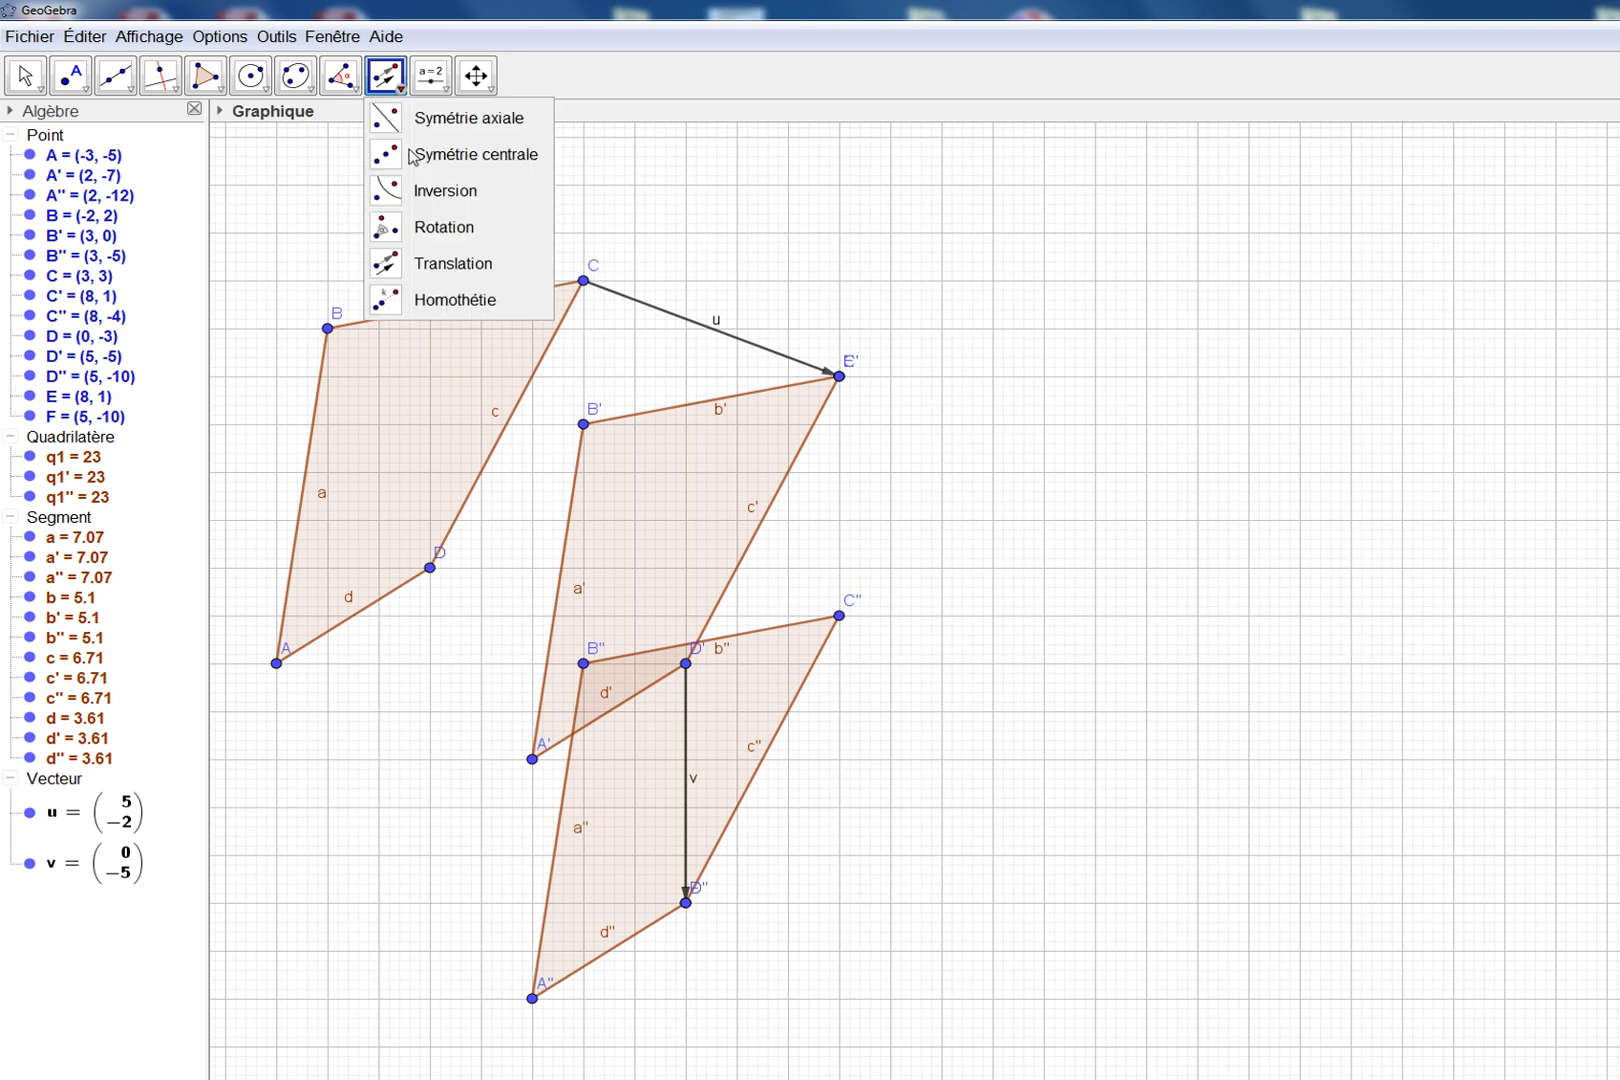
{"action": "left_click", "coordinate": [438, 265]}
{"action": "left_click", "coordinate": [420, 447]}
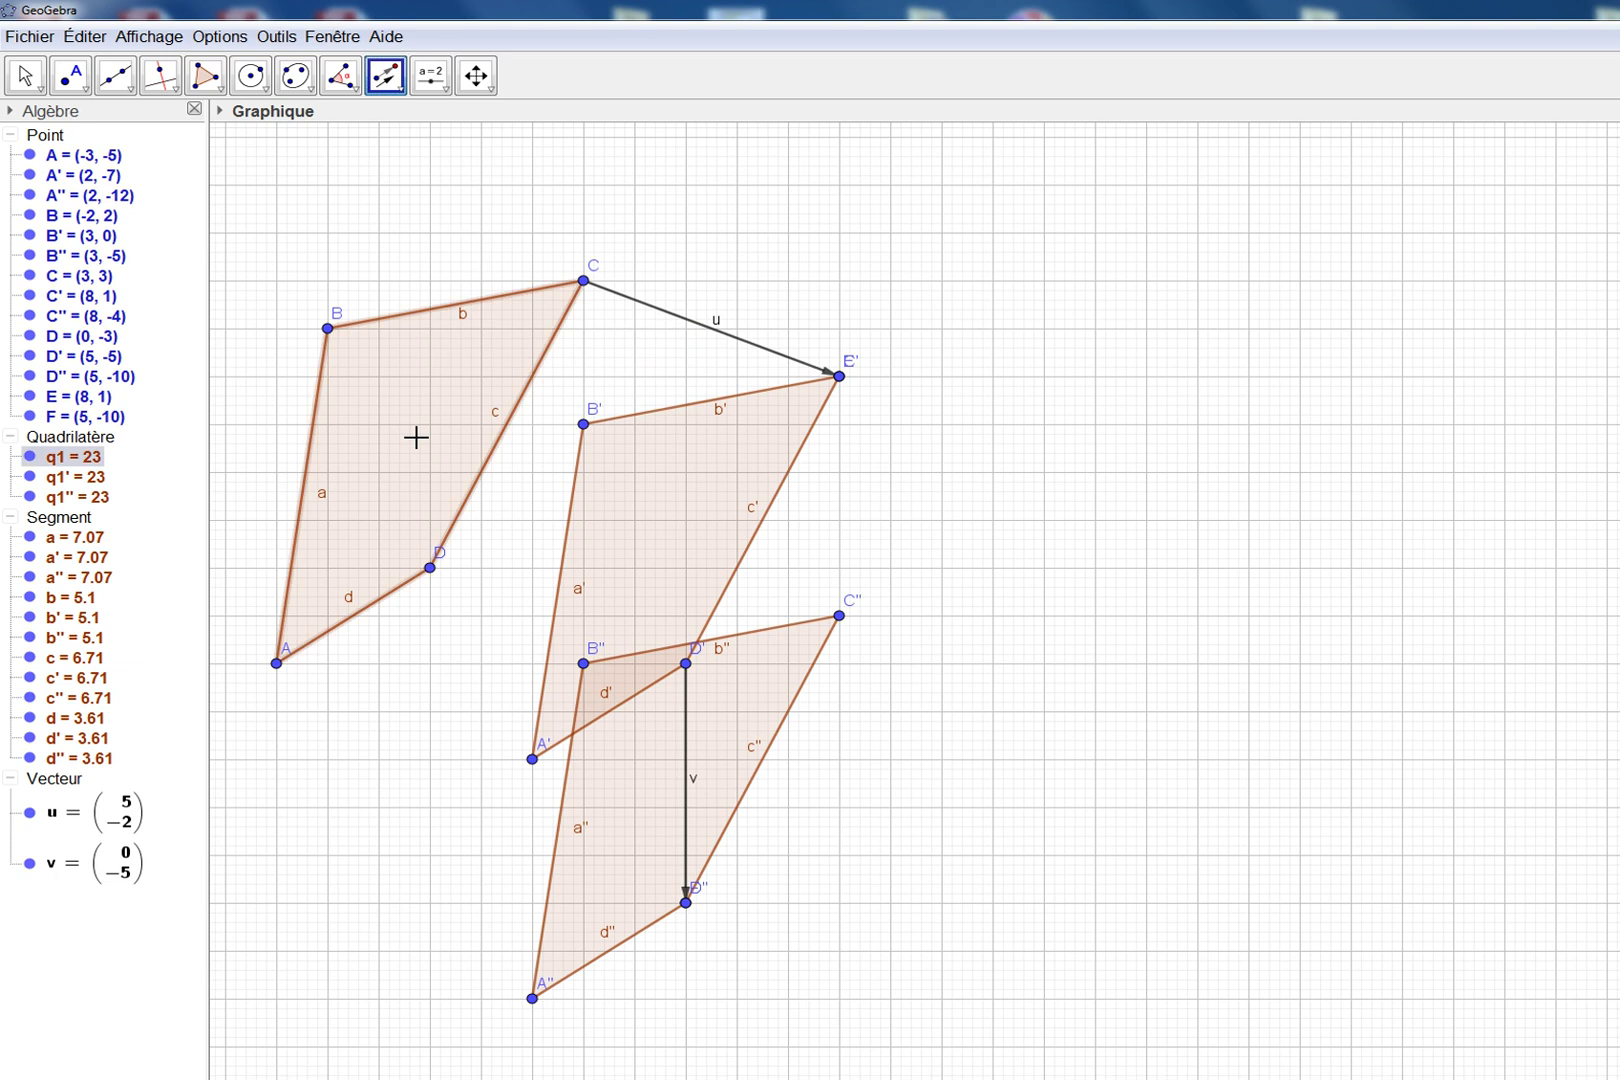
{"action": "left_click", "coordinate": [327, 329]}
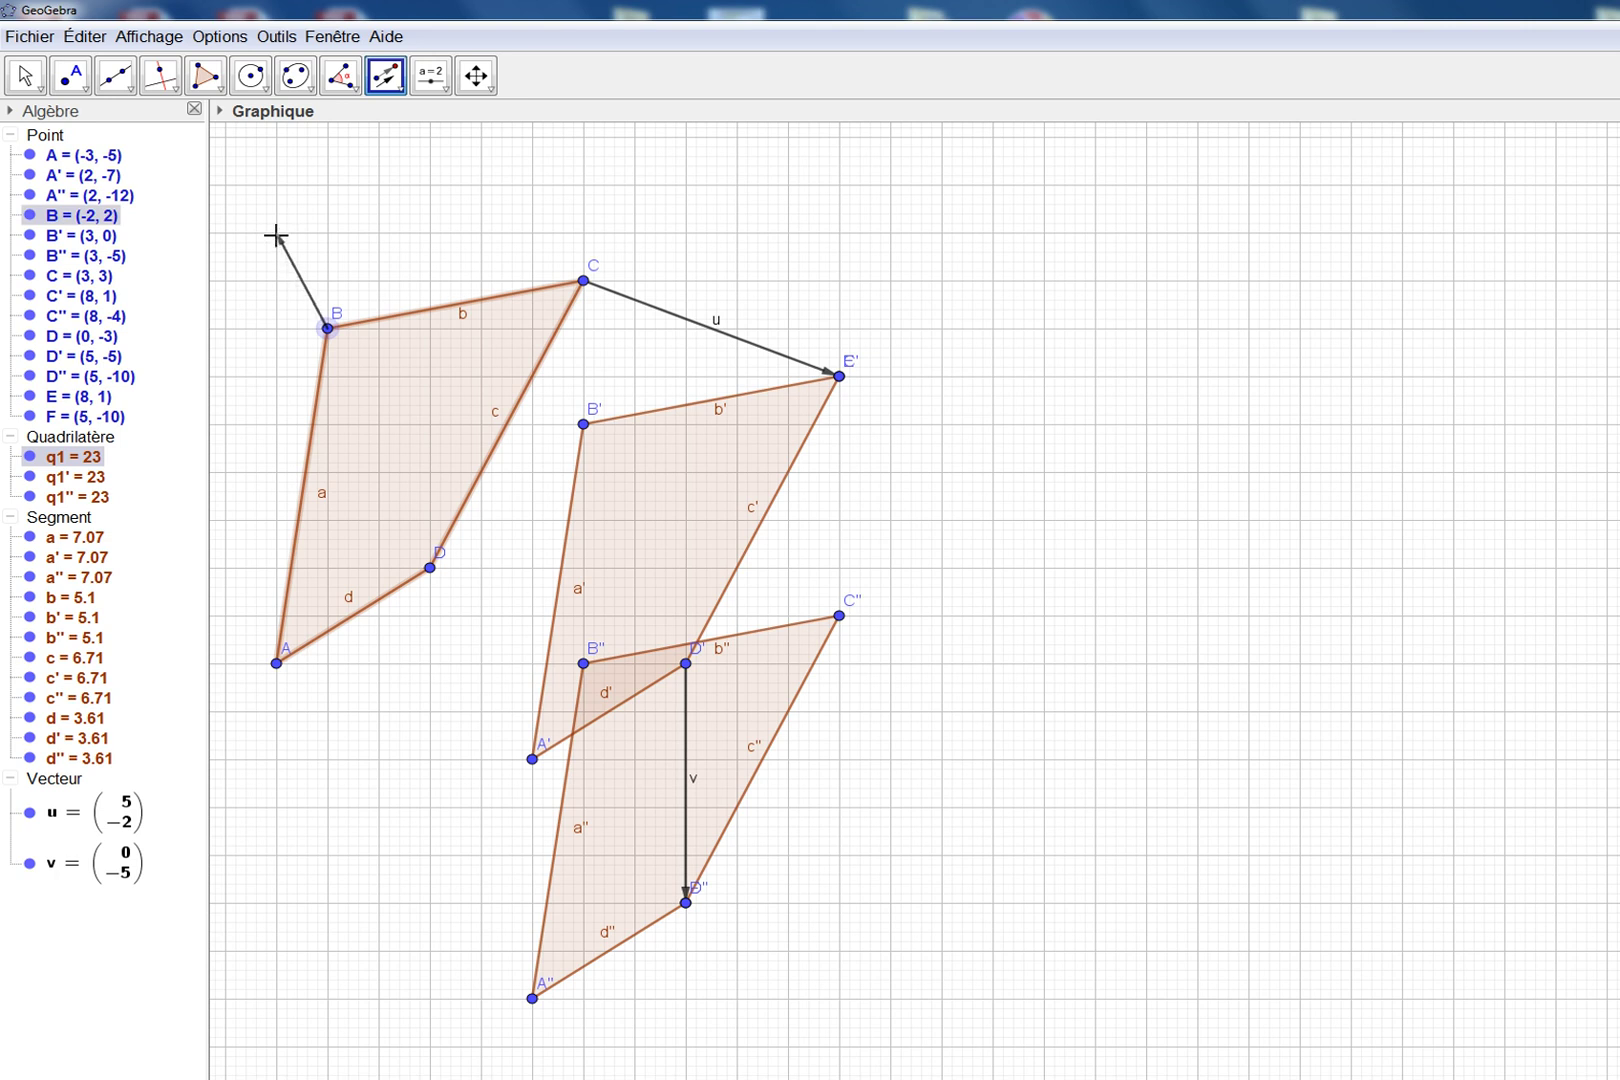
{"action": "left_click", "coordinate": [276, 235]}
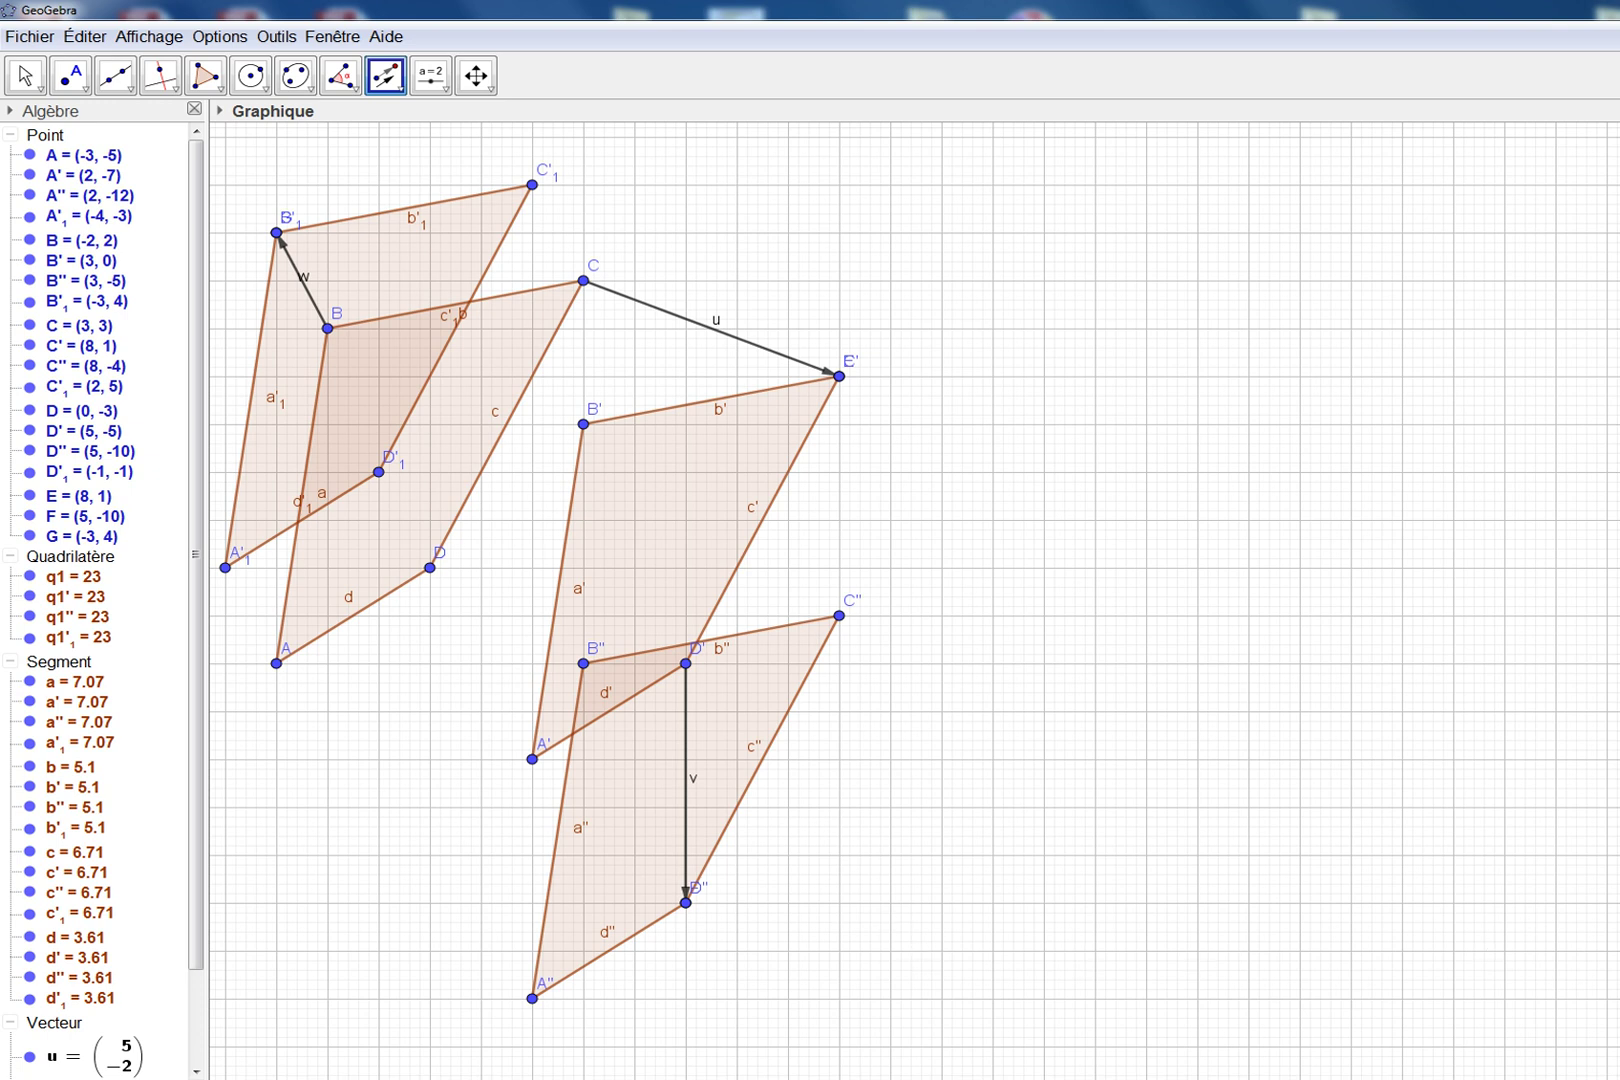
Start a blank construction and draw a quadrilateral with vertices at (-2, -7), (-1, -2), (3, 0) and (1, -11).
{"action": "key", "text": "ctrl+n"}
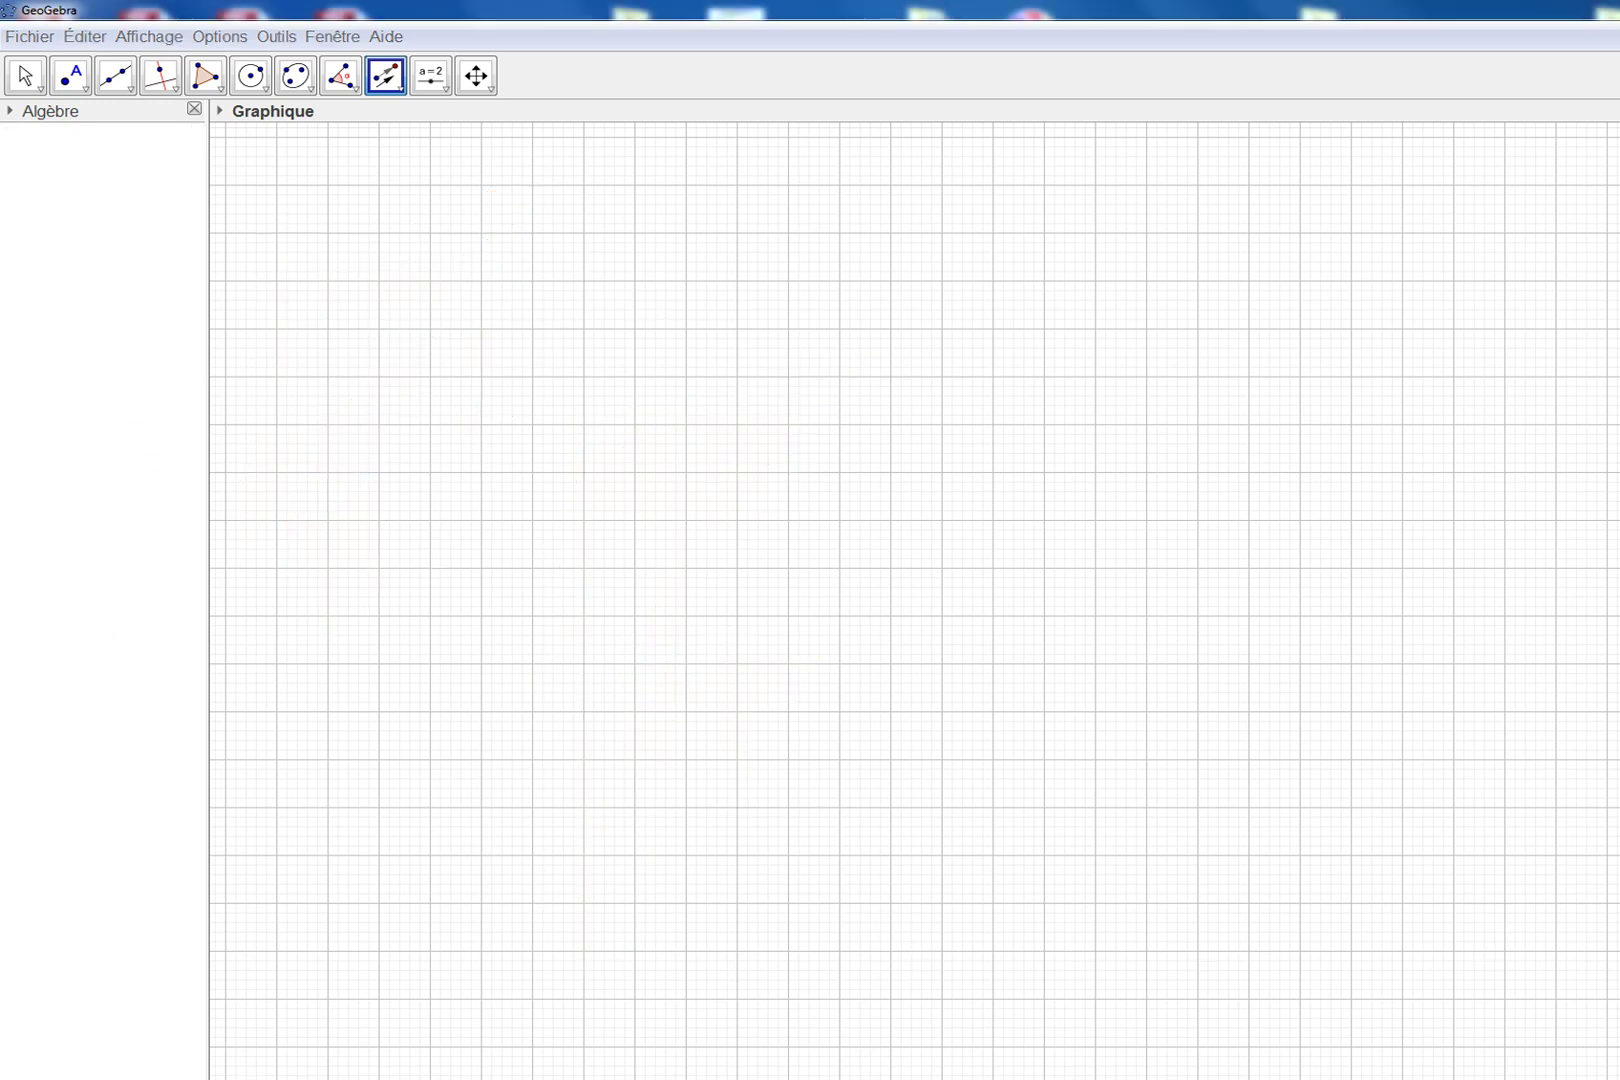
{"action": "left_click", "coordinate": [219, 87]}
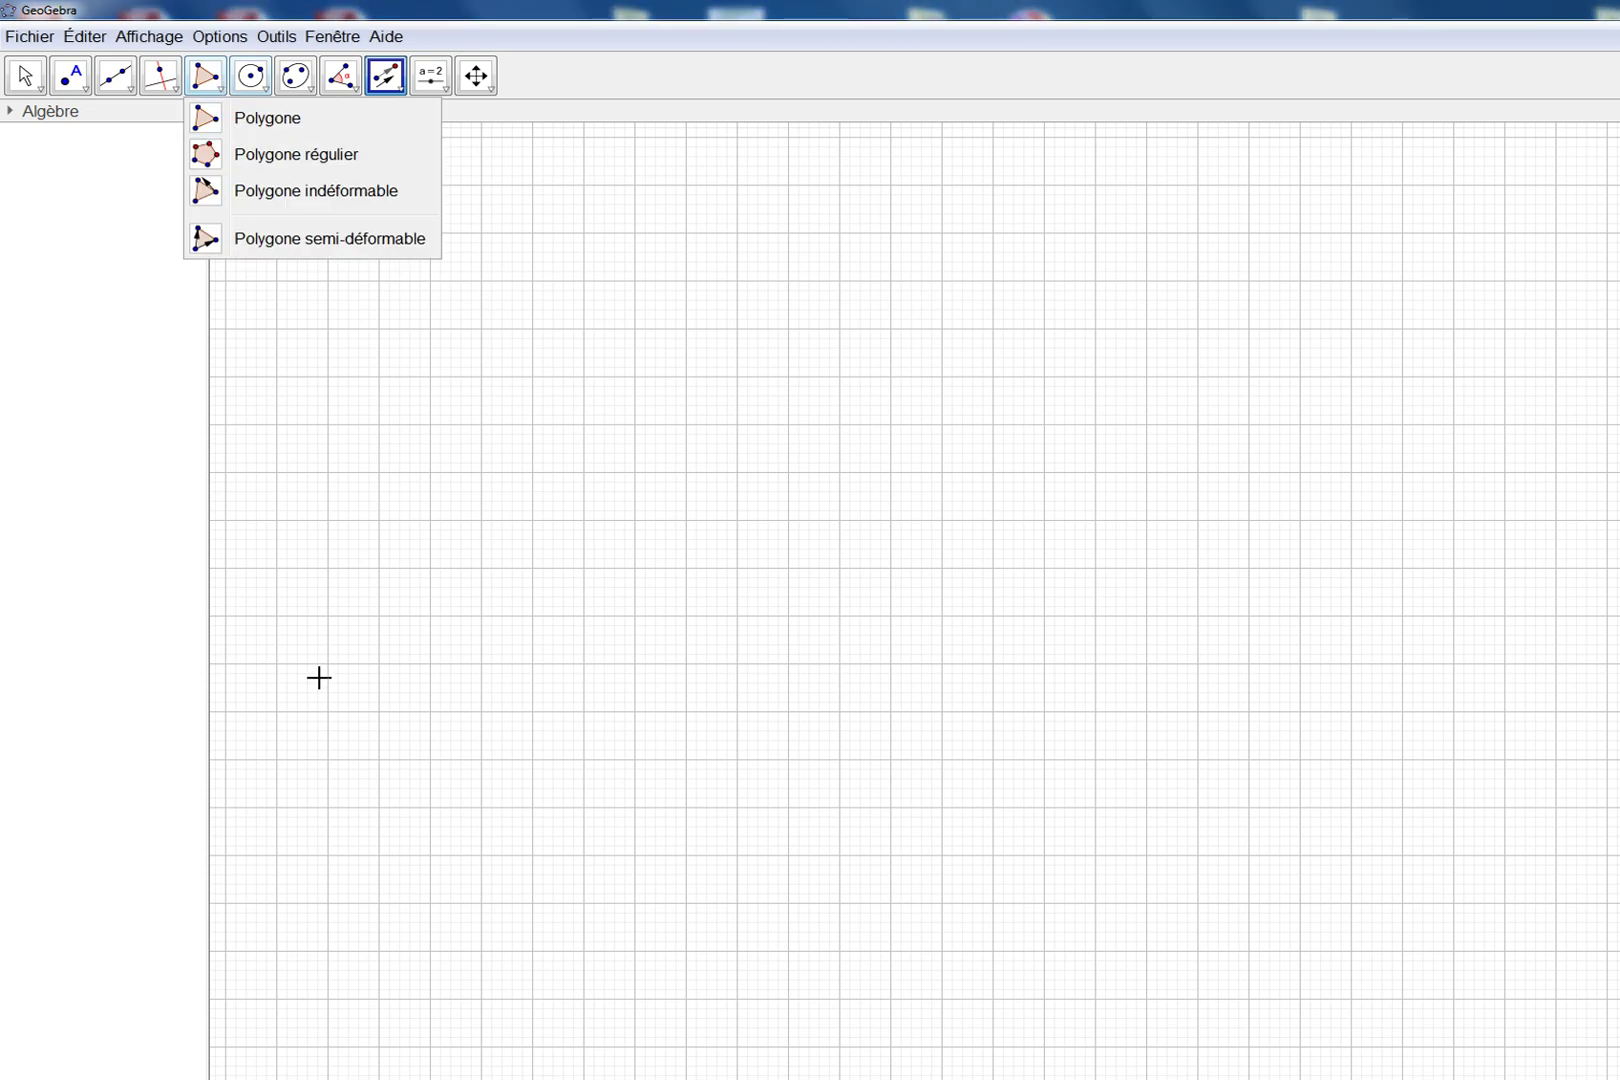
{"action": "left_click", "coordinate": [267, 118]}
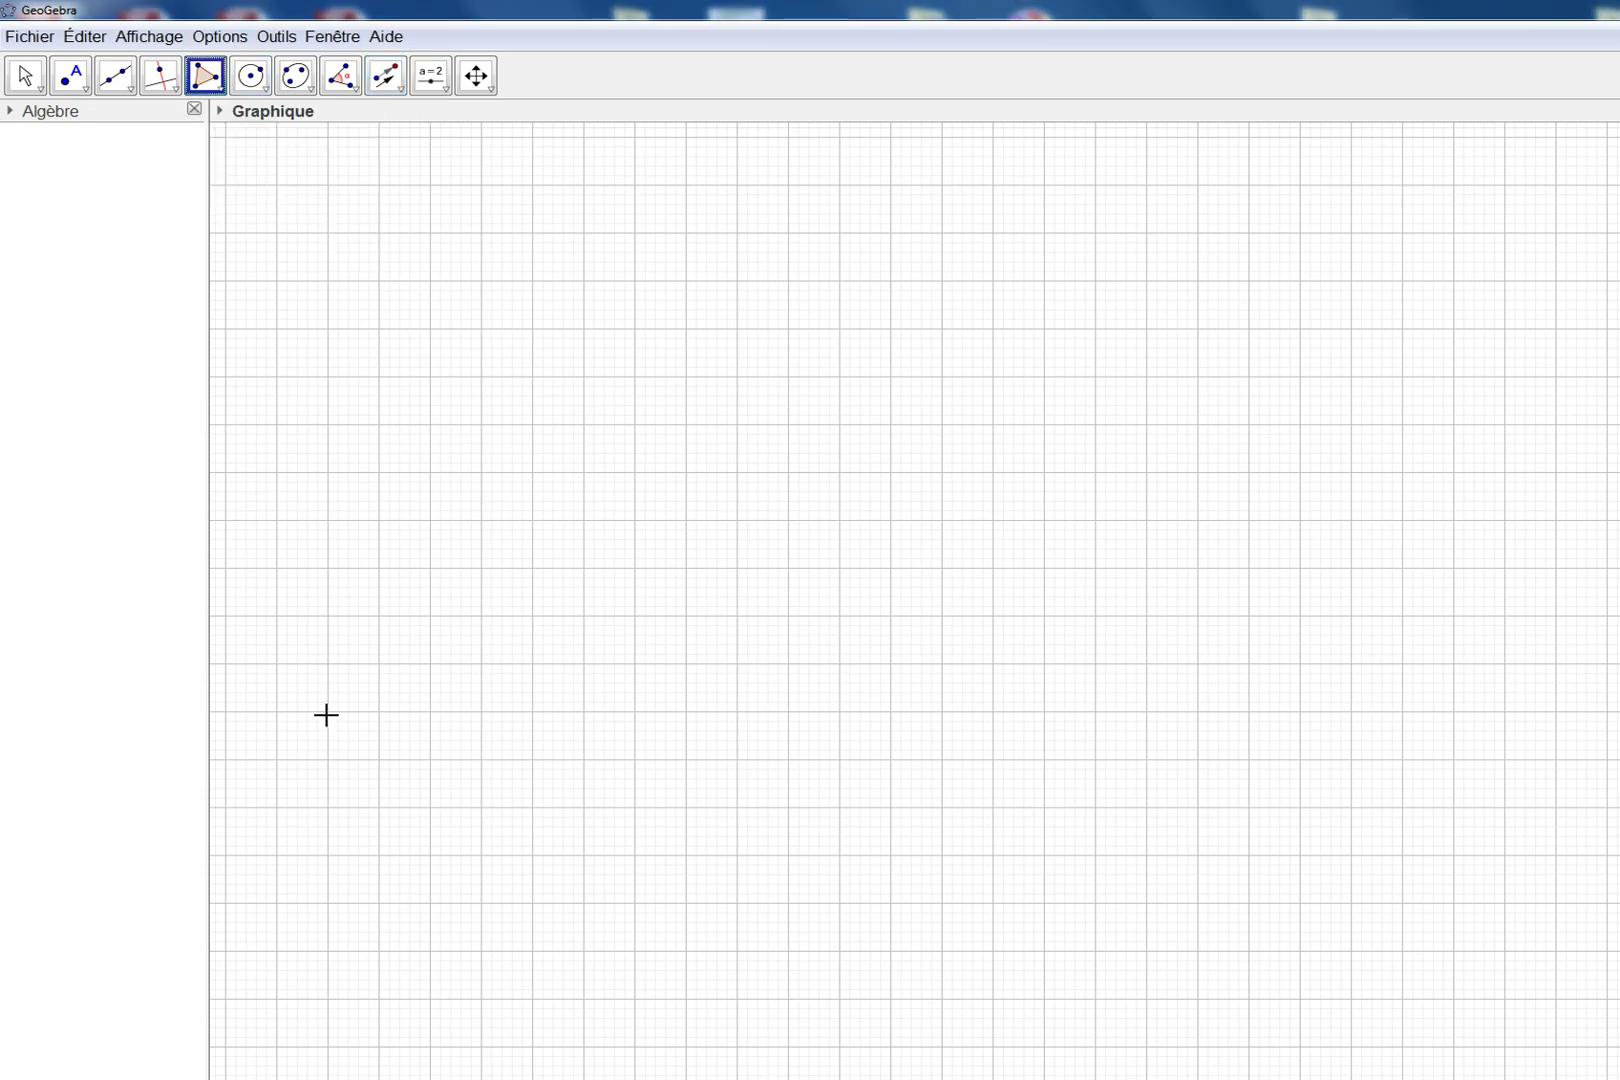
{"action": "left_click", "coordinate": [328, 760]}
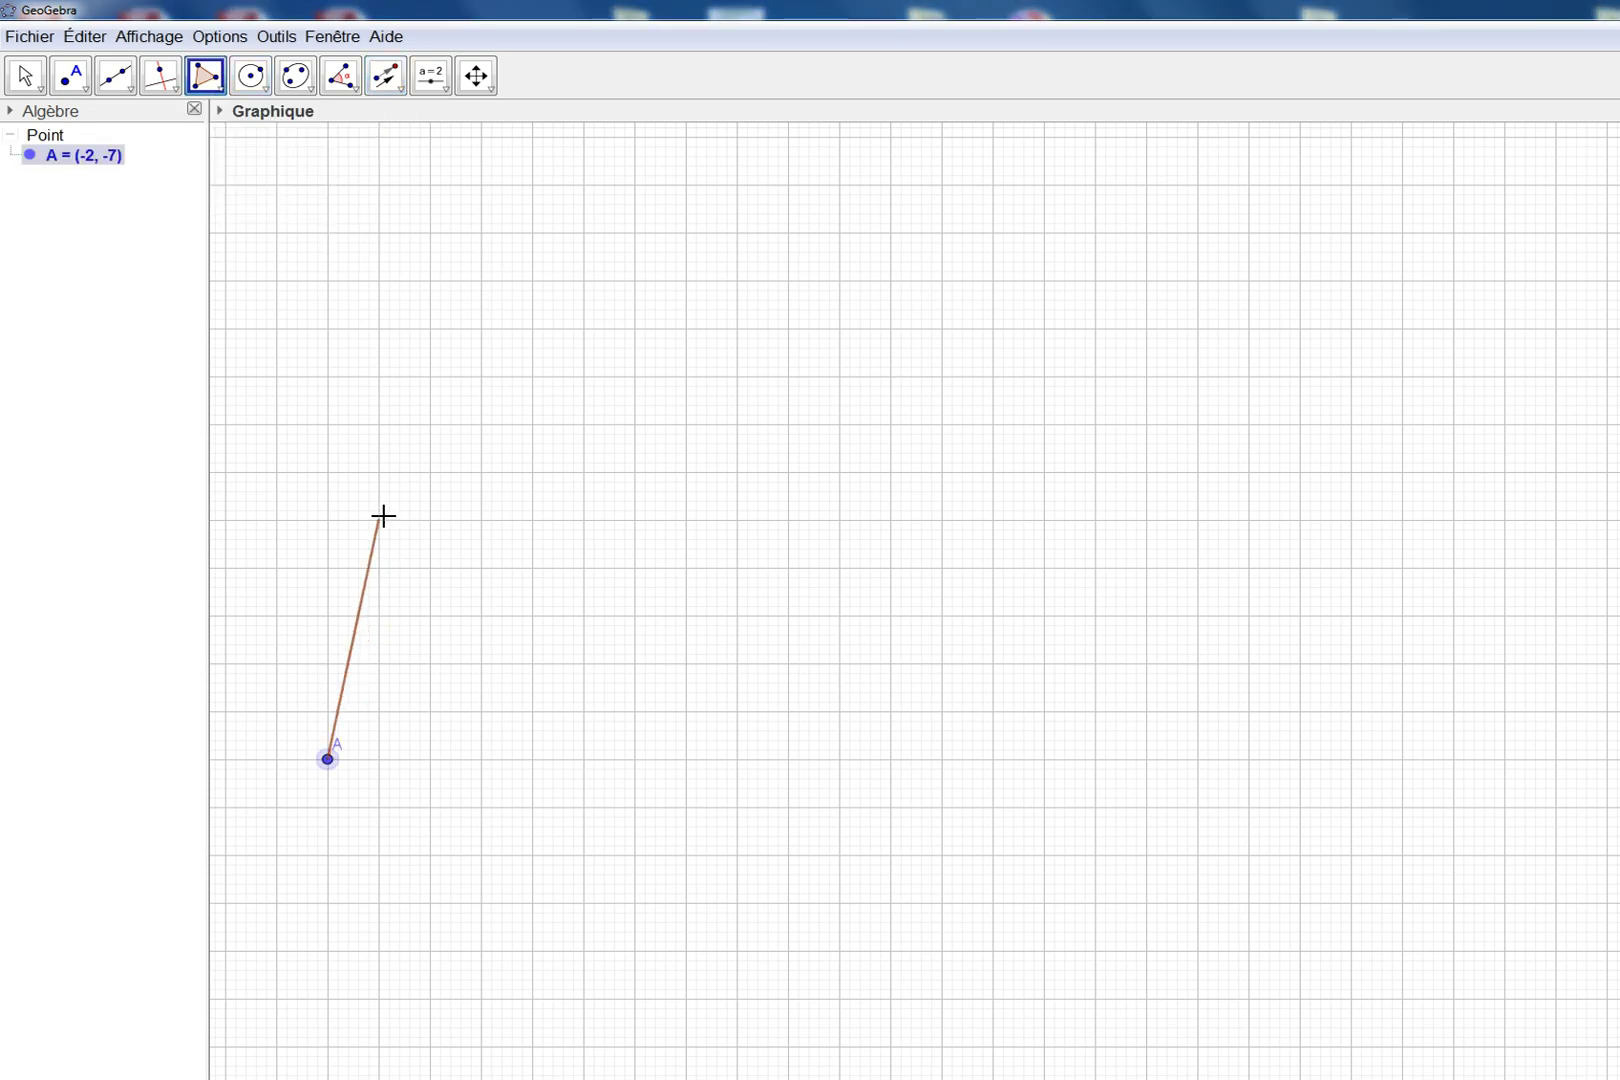
{"action": "left_click", "coordinate": [378, 520]}
{"action": "left_click", "coordinate": [583, 424]}
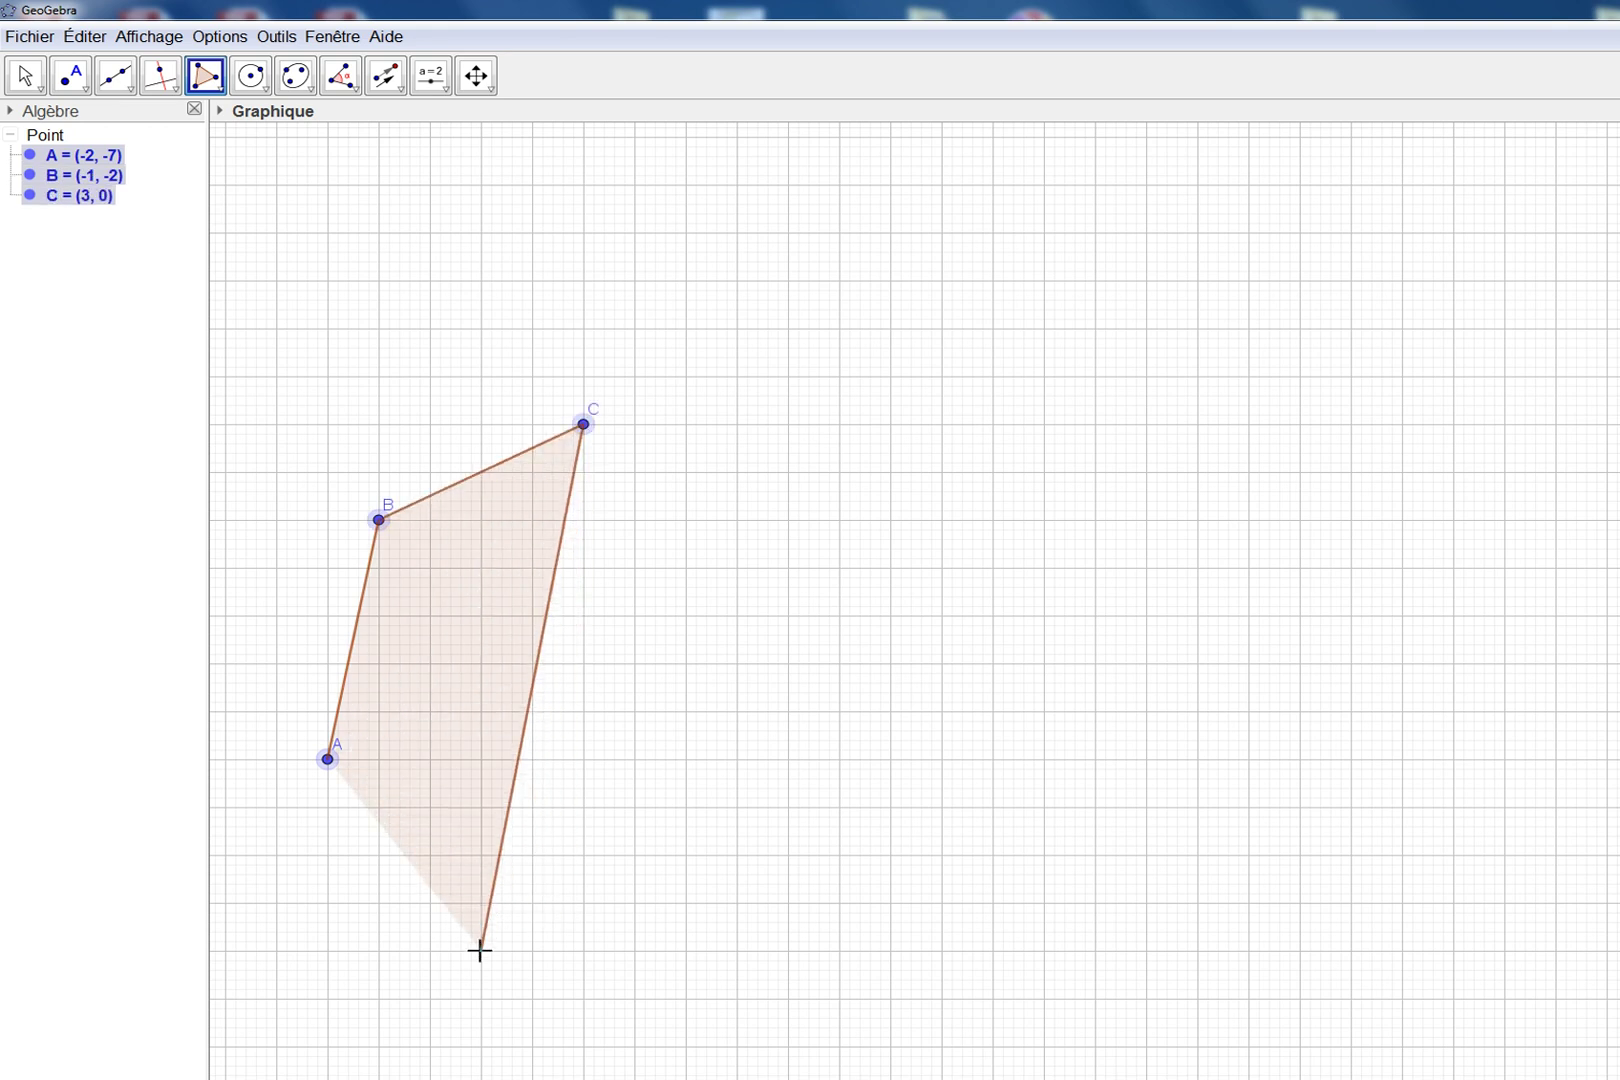
{"action": "left_click", "coordinate": [481, 949]}
{"action": "left_click", "coordinate": [328, 760]}
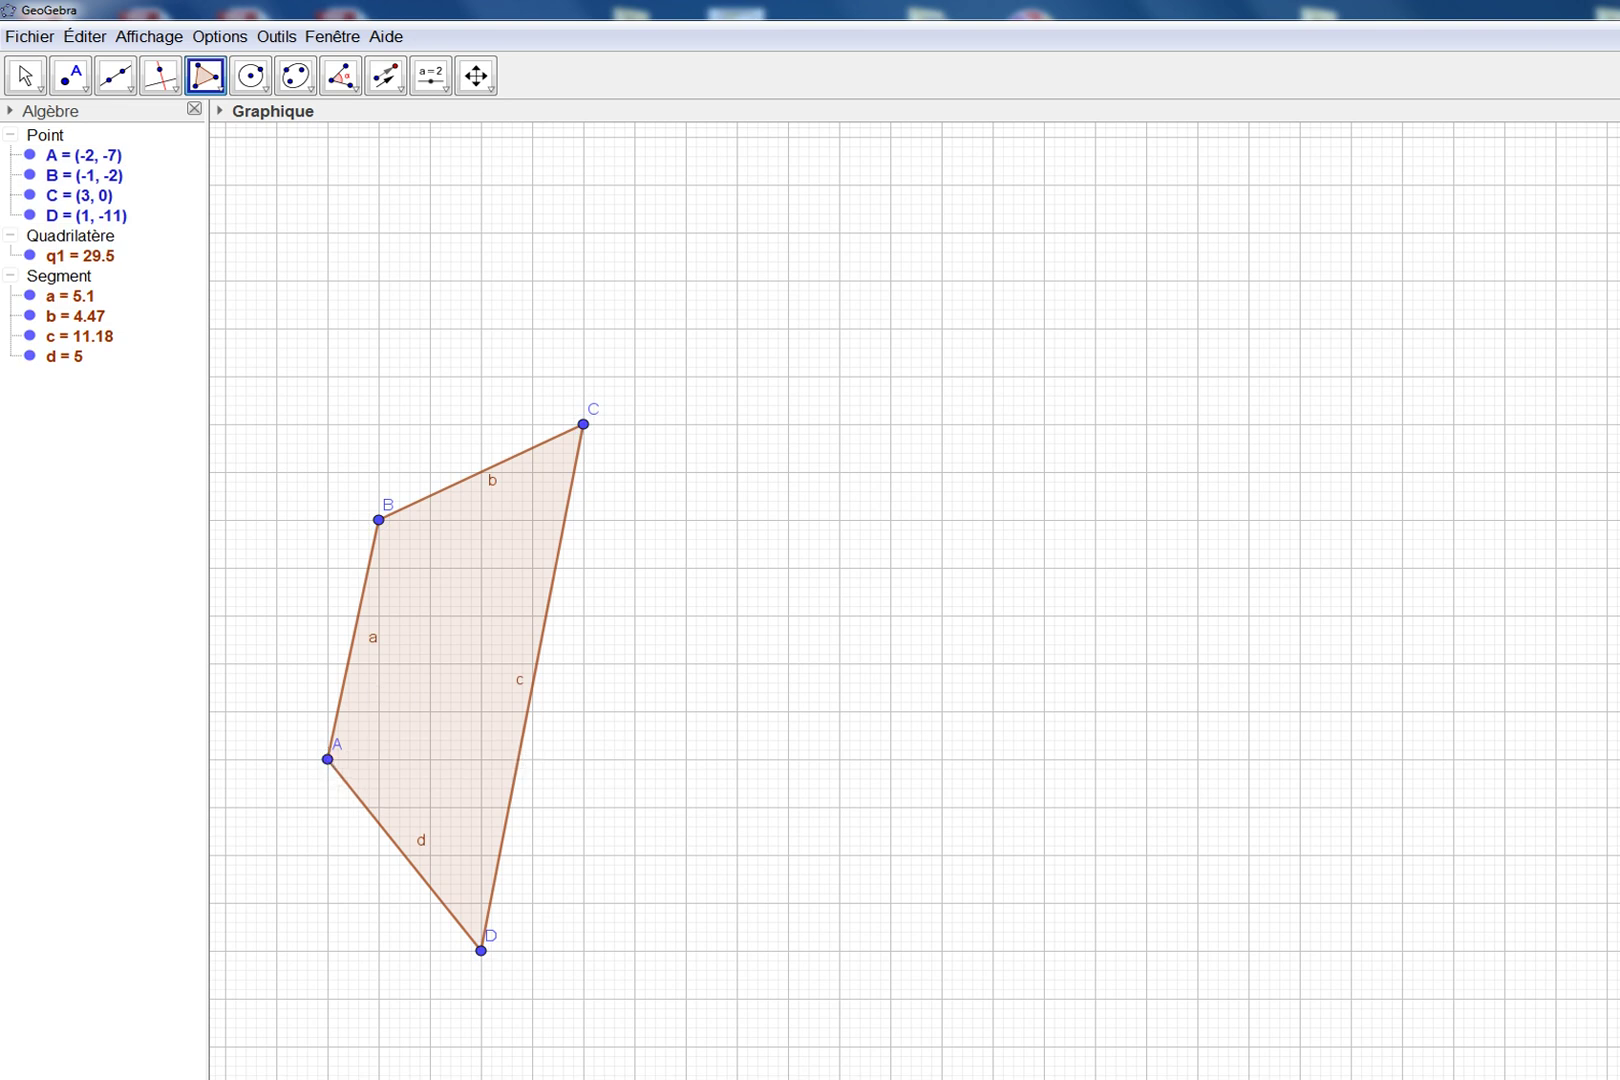
Rotate quadrilateral ABCD 30° counterclockwise about a new centre point placed at (8, 3).
{"action": "left_click", "coordinate": [385, 75]}
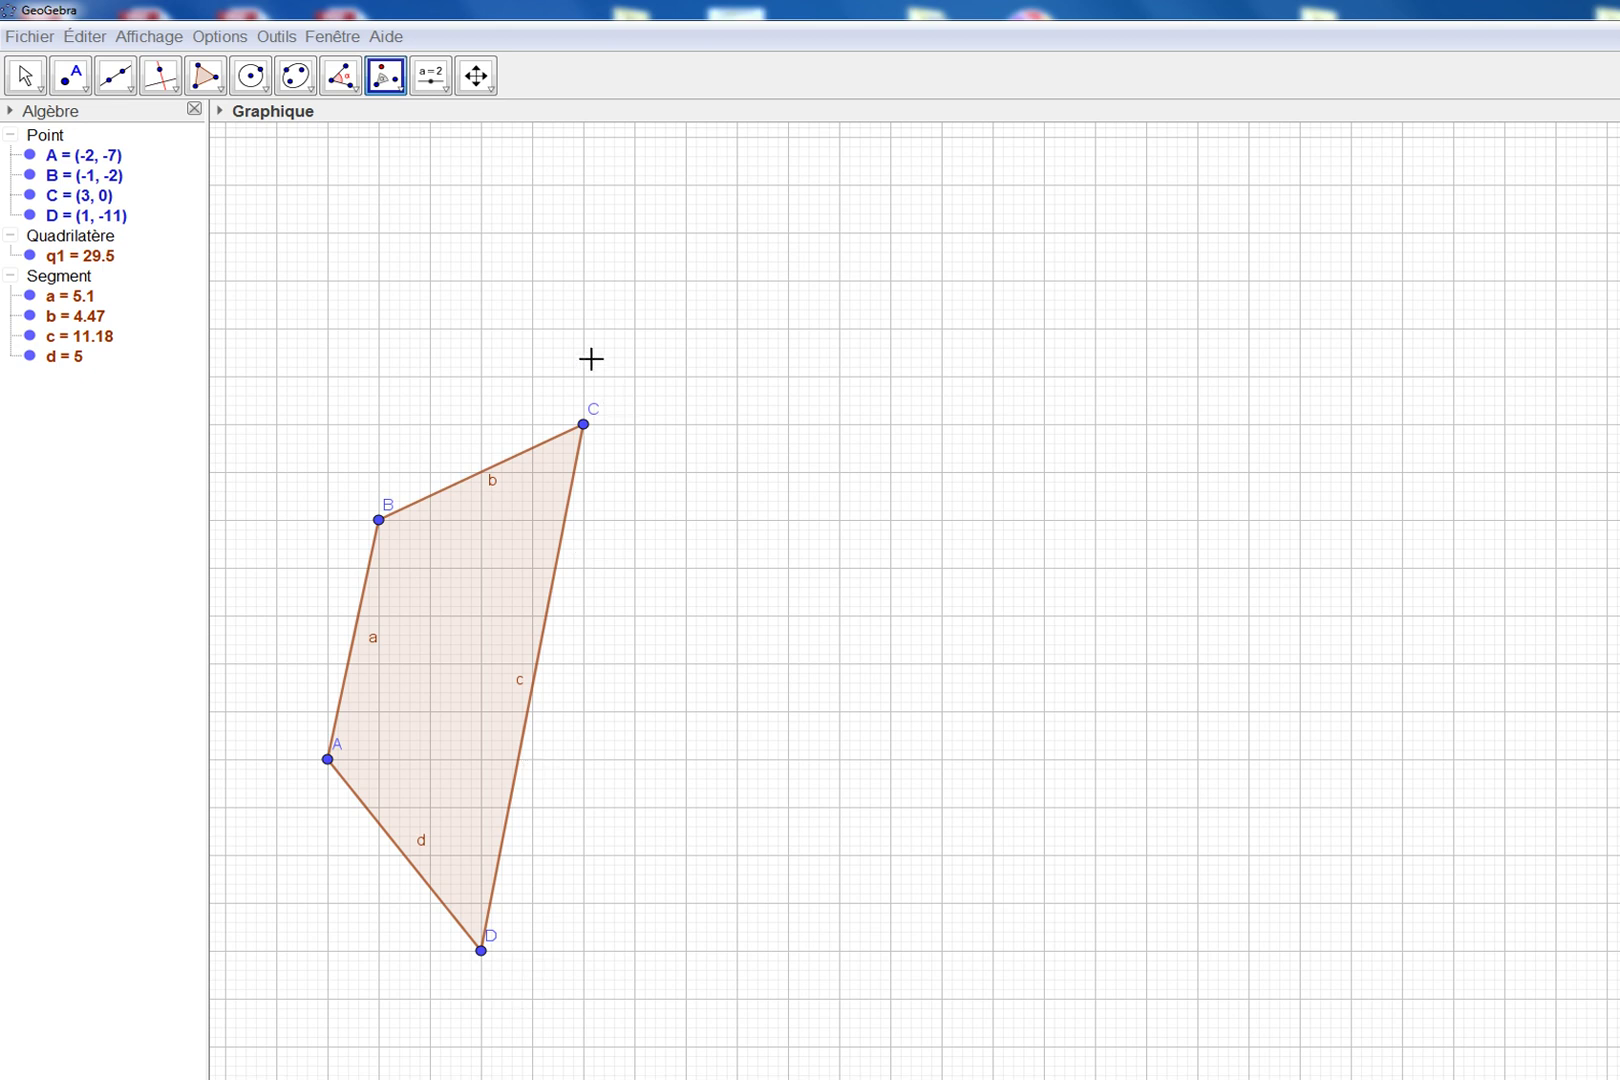
{"action": "left_click", "coordinate": [400, 95]}
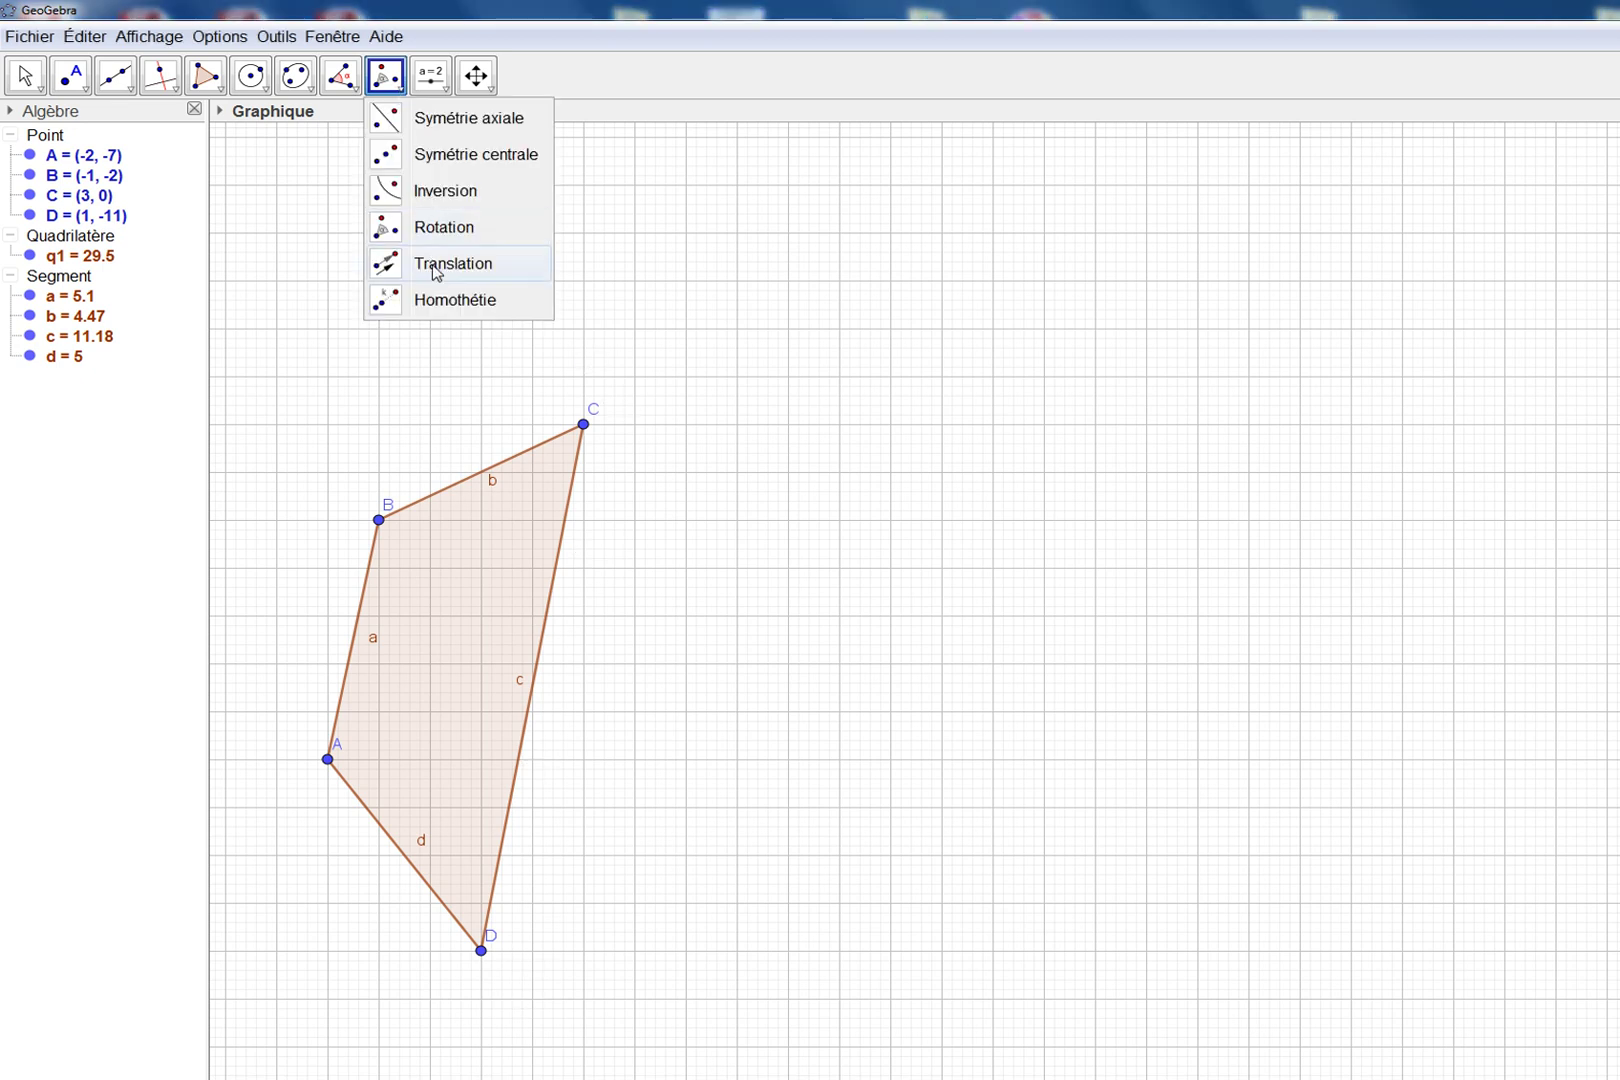
{"action": "left_click", "coordinate": [437, 230]}
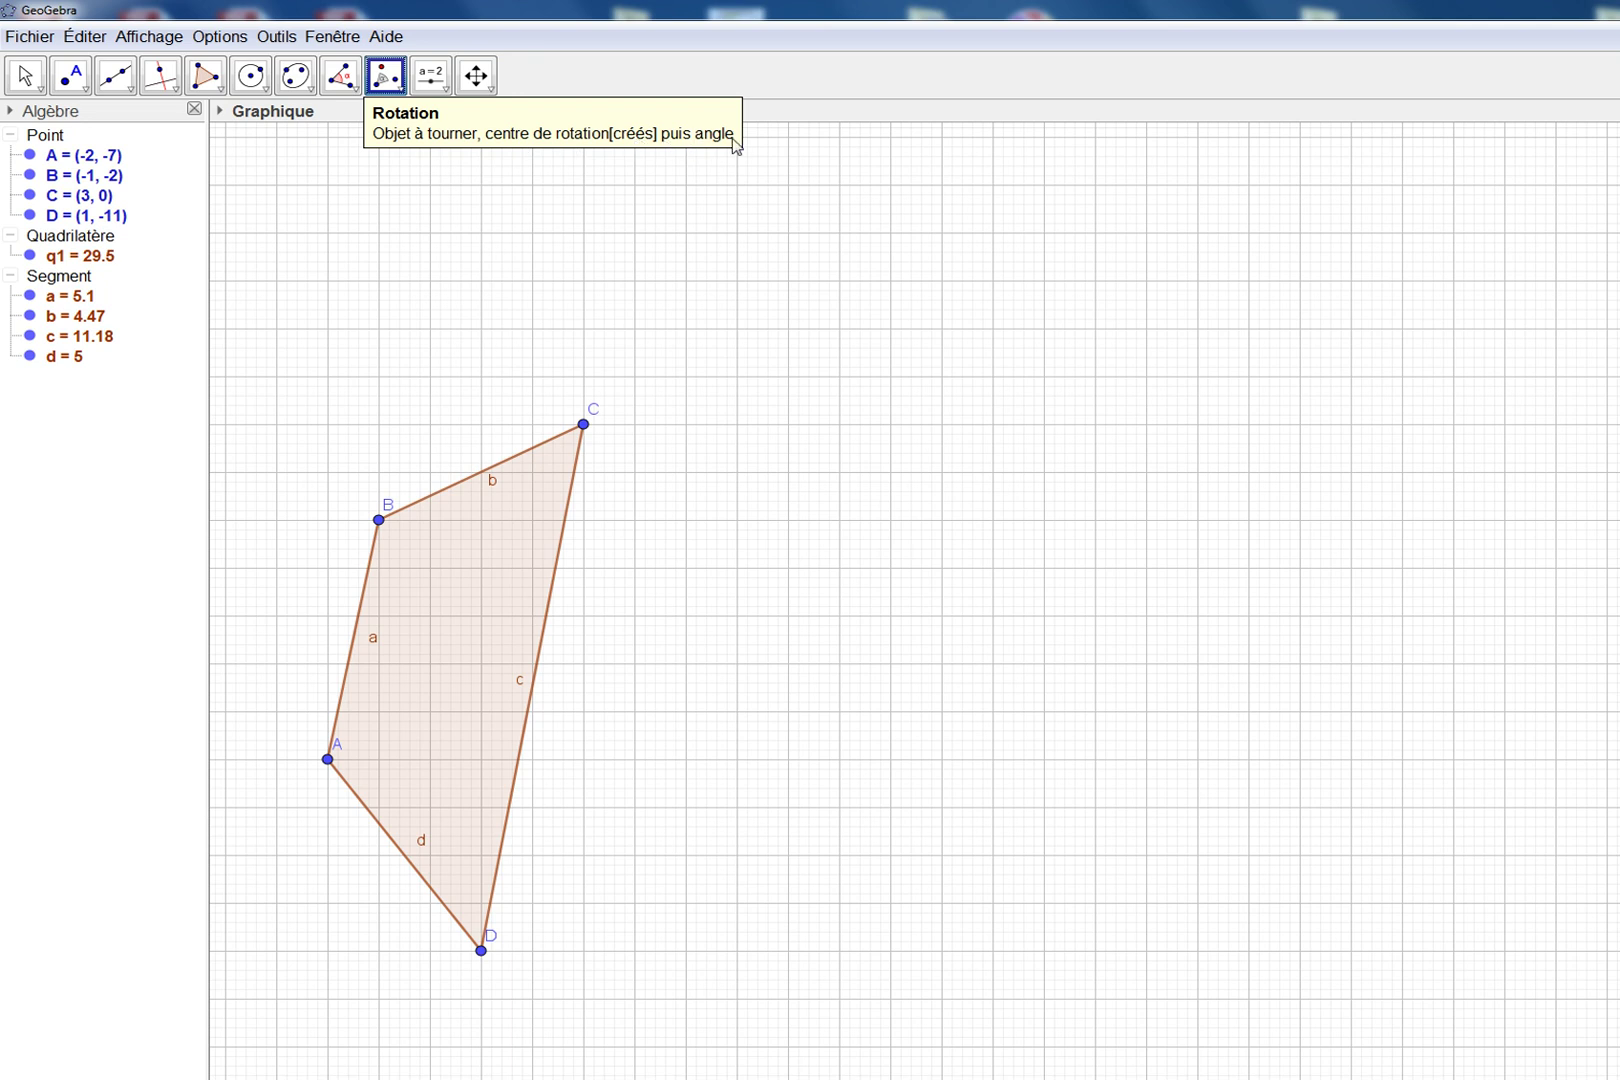
{"action": "left_click", "coordinate": [475, 577]}
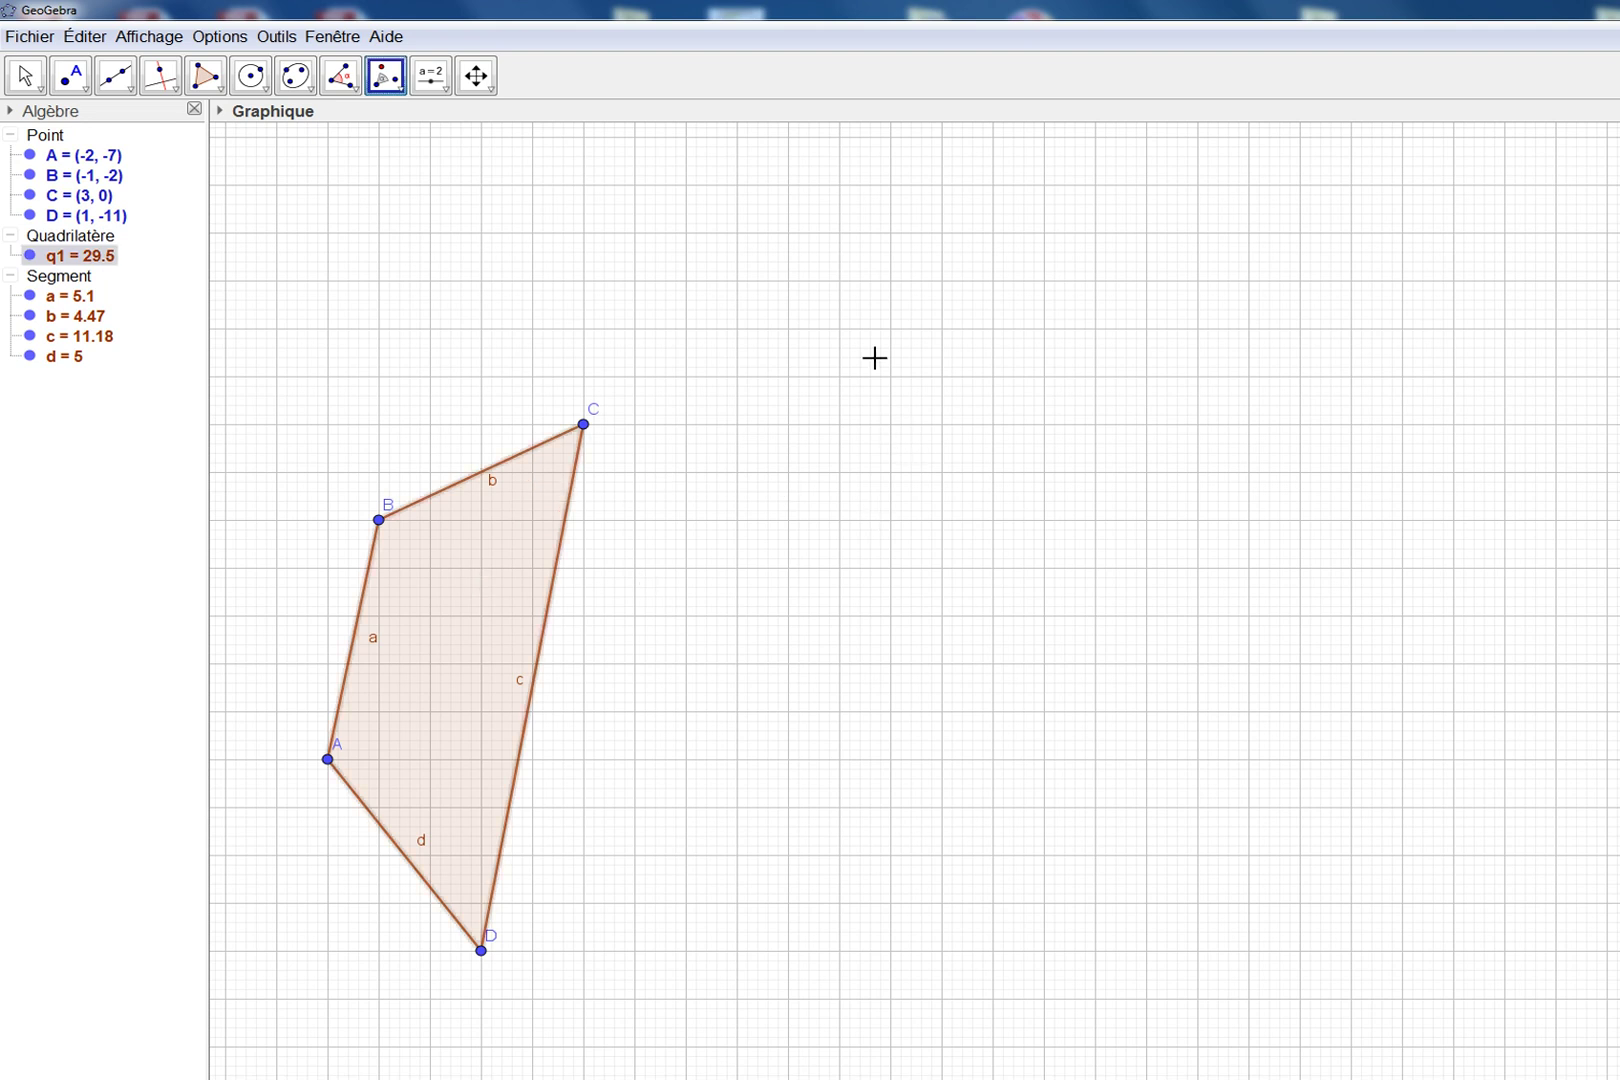
{"action": "left_click", "coordinate": [840, 281]}
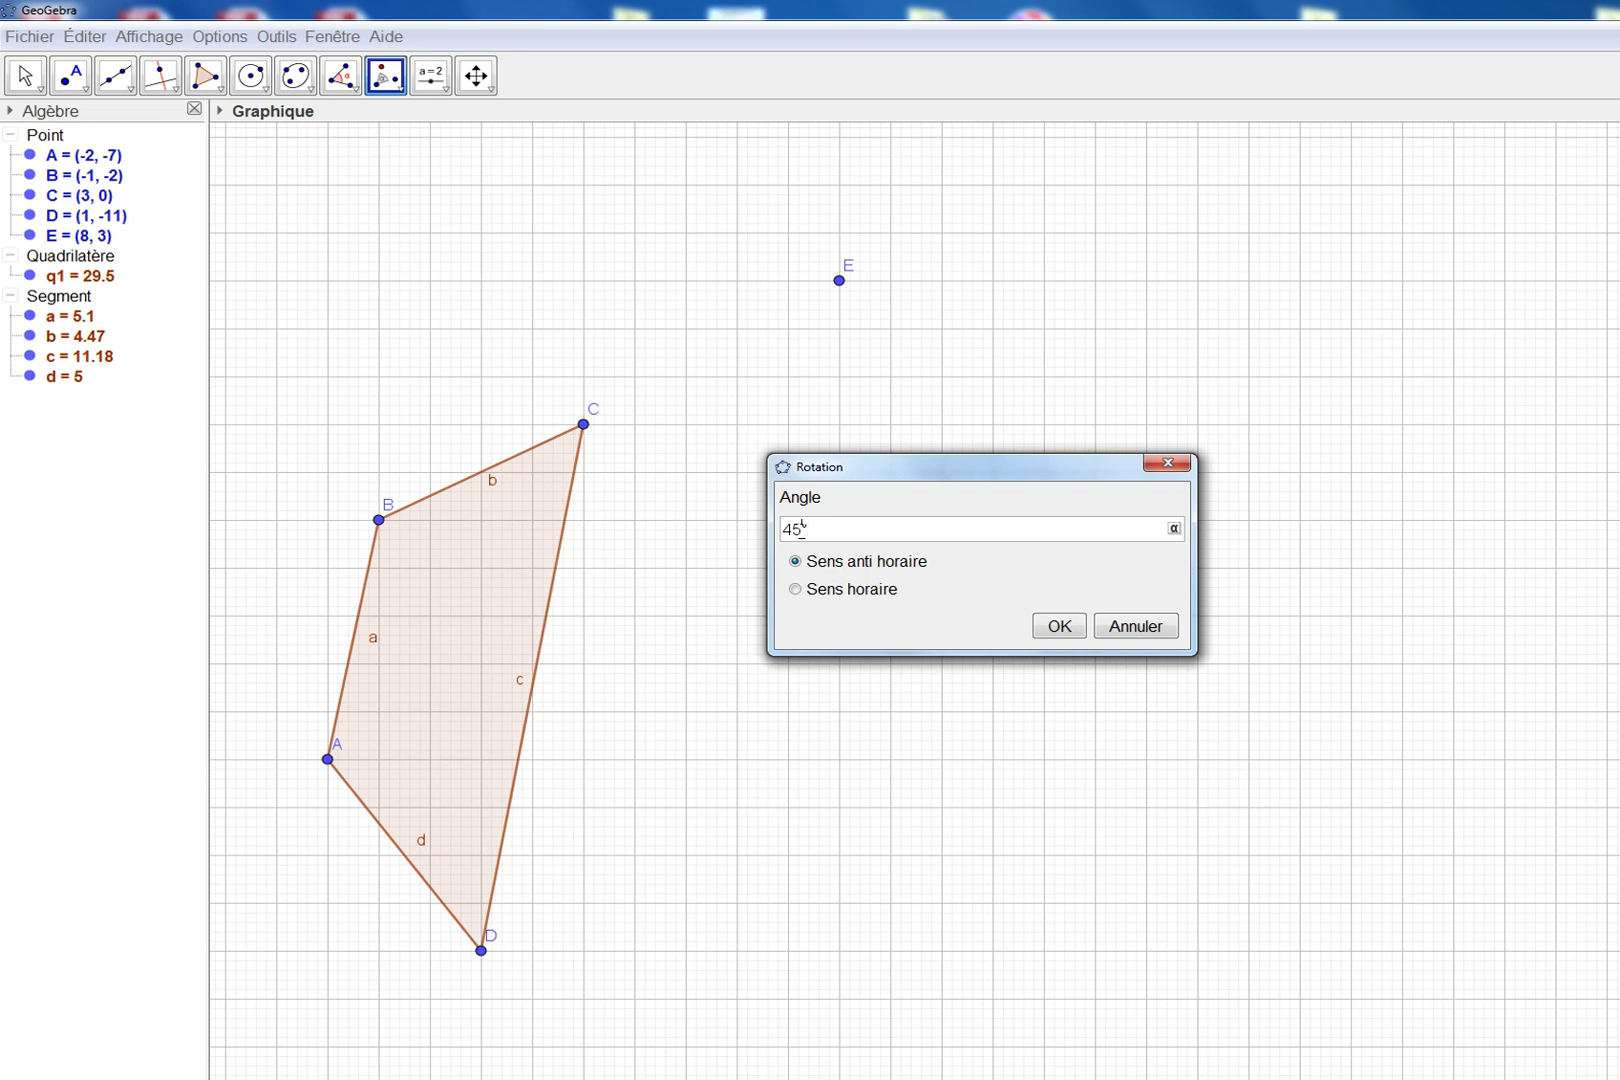
{"action": "type", "text": "30"}
{"action": "left_click", "coordinate": [1068, 628]}
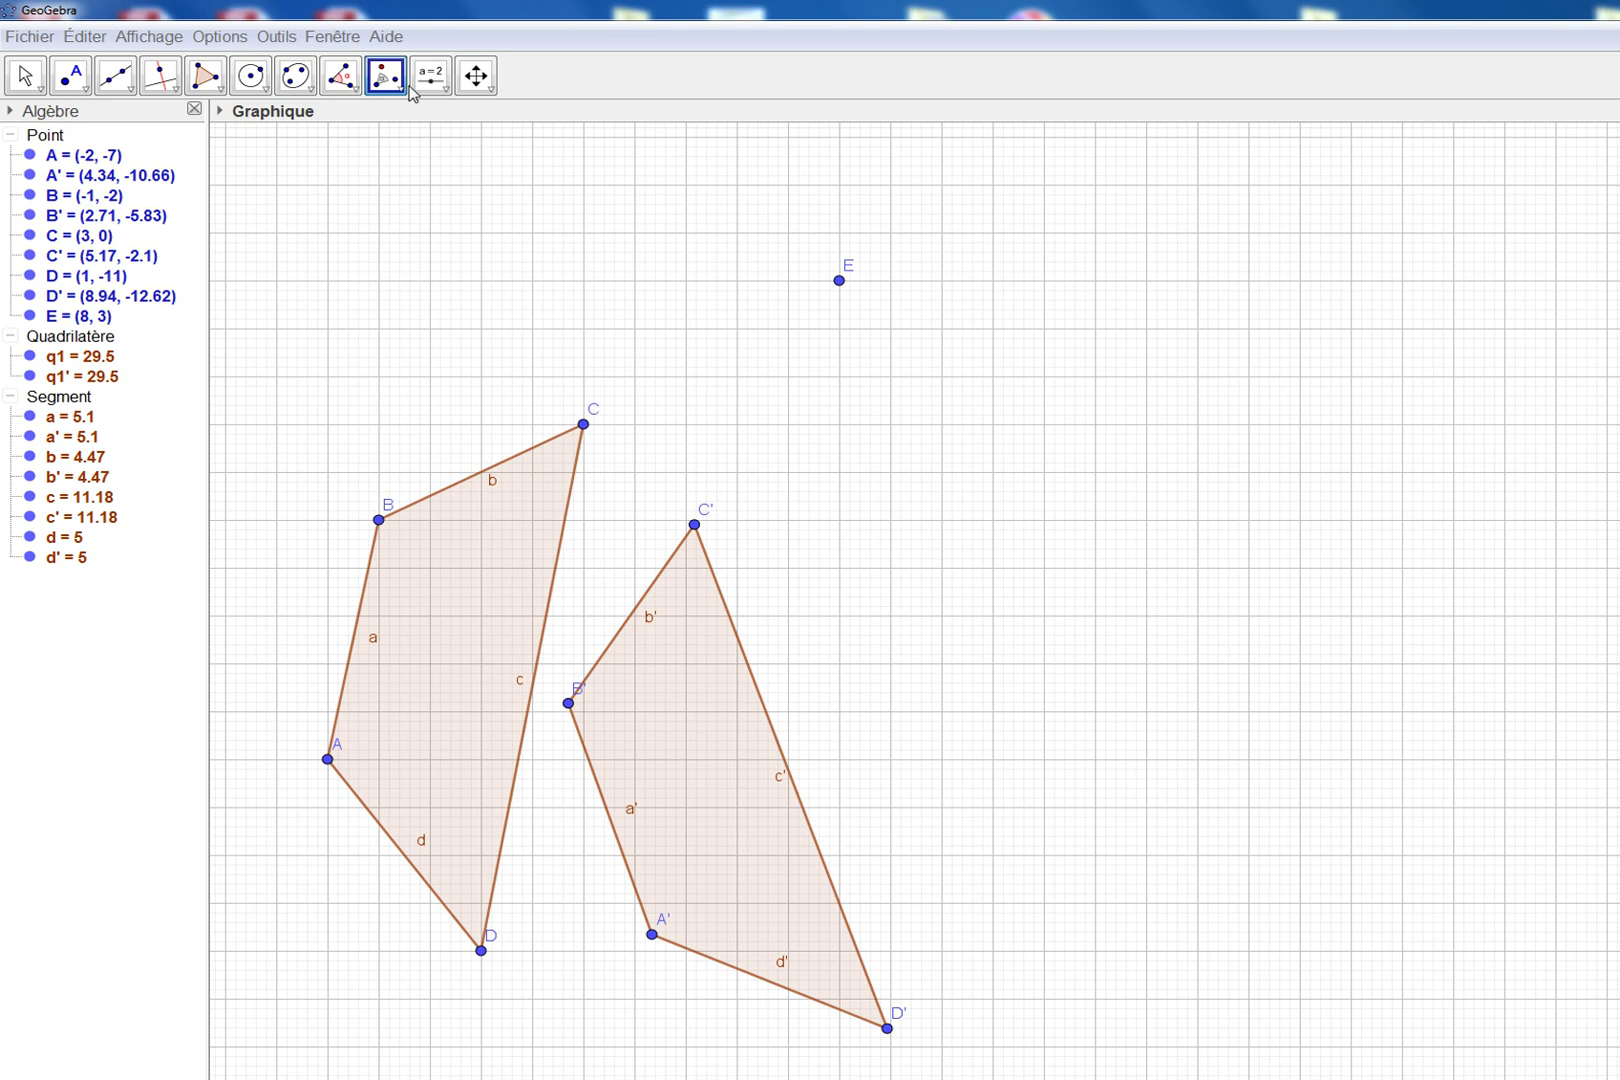
Rotate the image quadrilateral A'B'C'D' 30° counterclockwise about point E.
{"action": "left_click", "coordinate": [692, 750]}
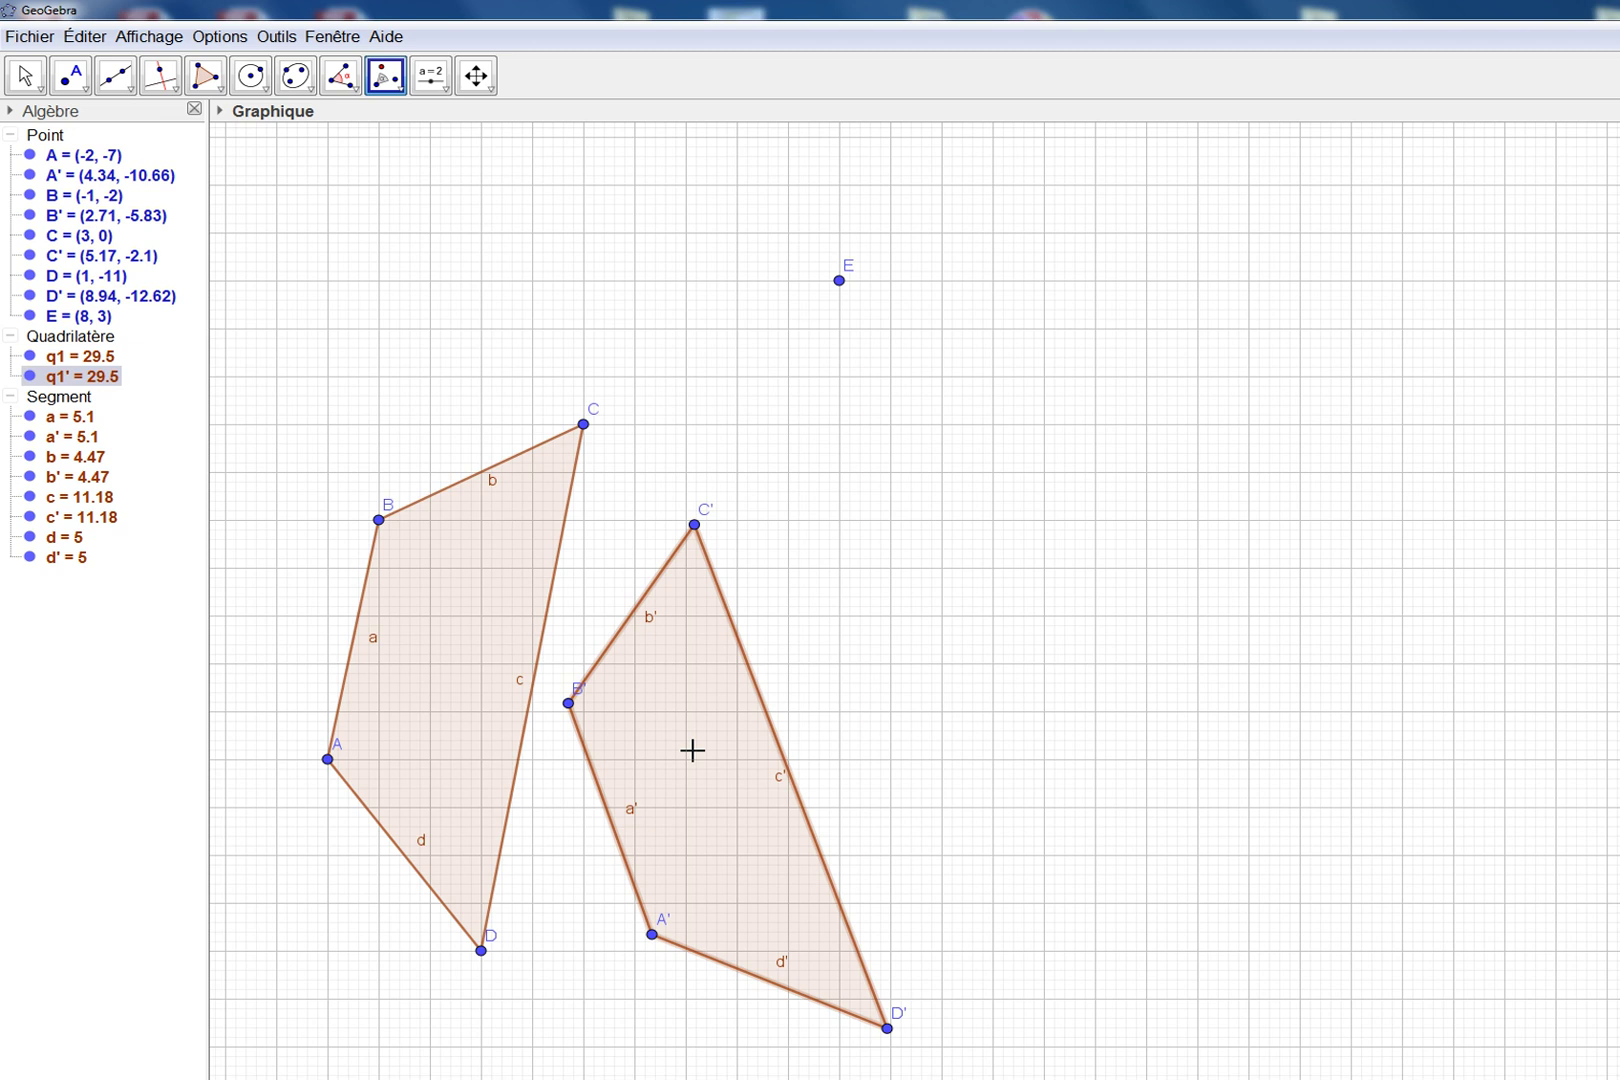
{"action": "left_click", "coordinate": [840, 283]}
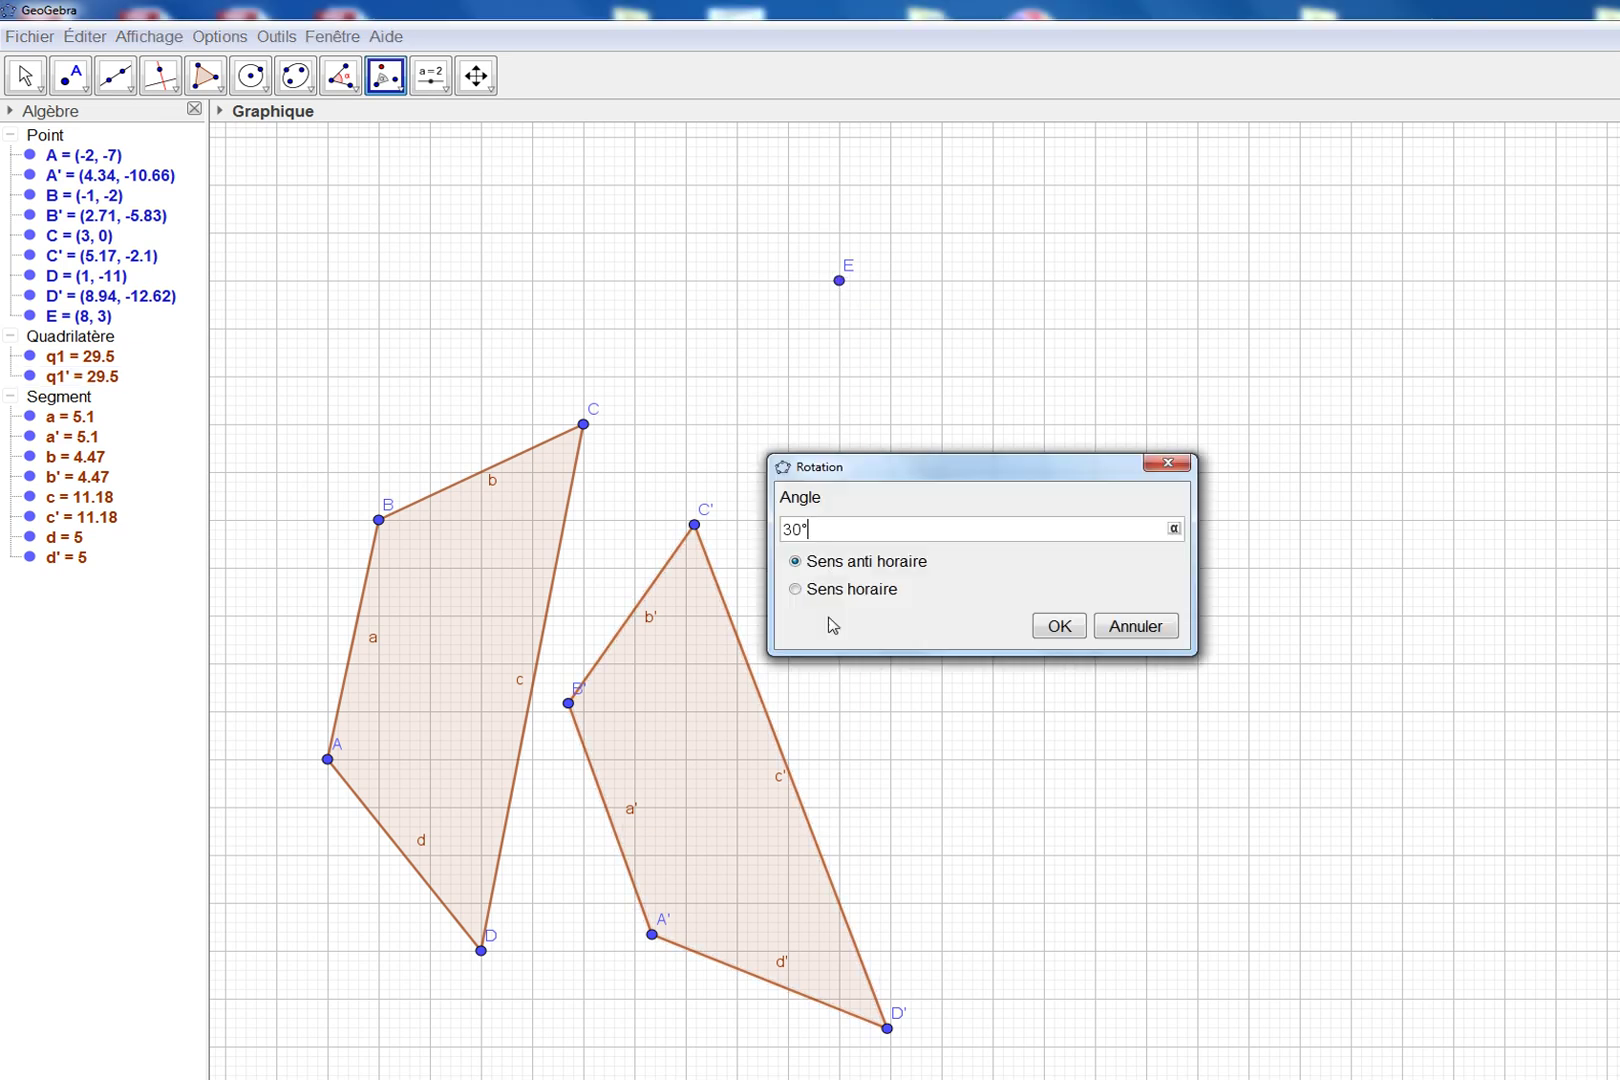
{"action": "left_click", "coordinate": [1064, 627]}
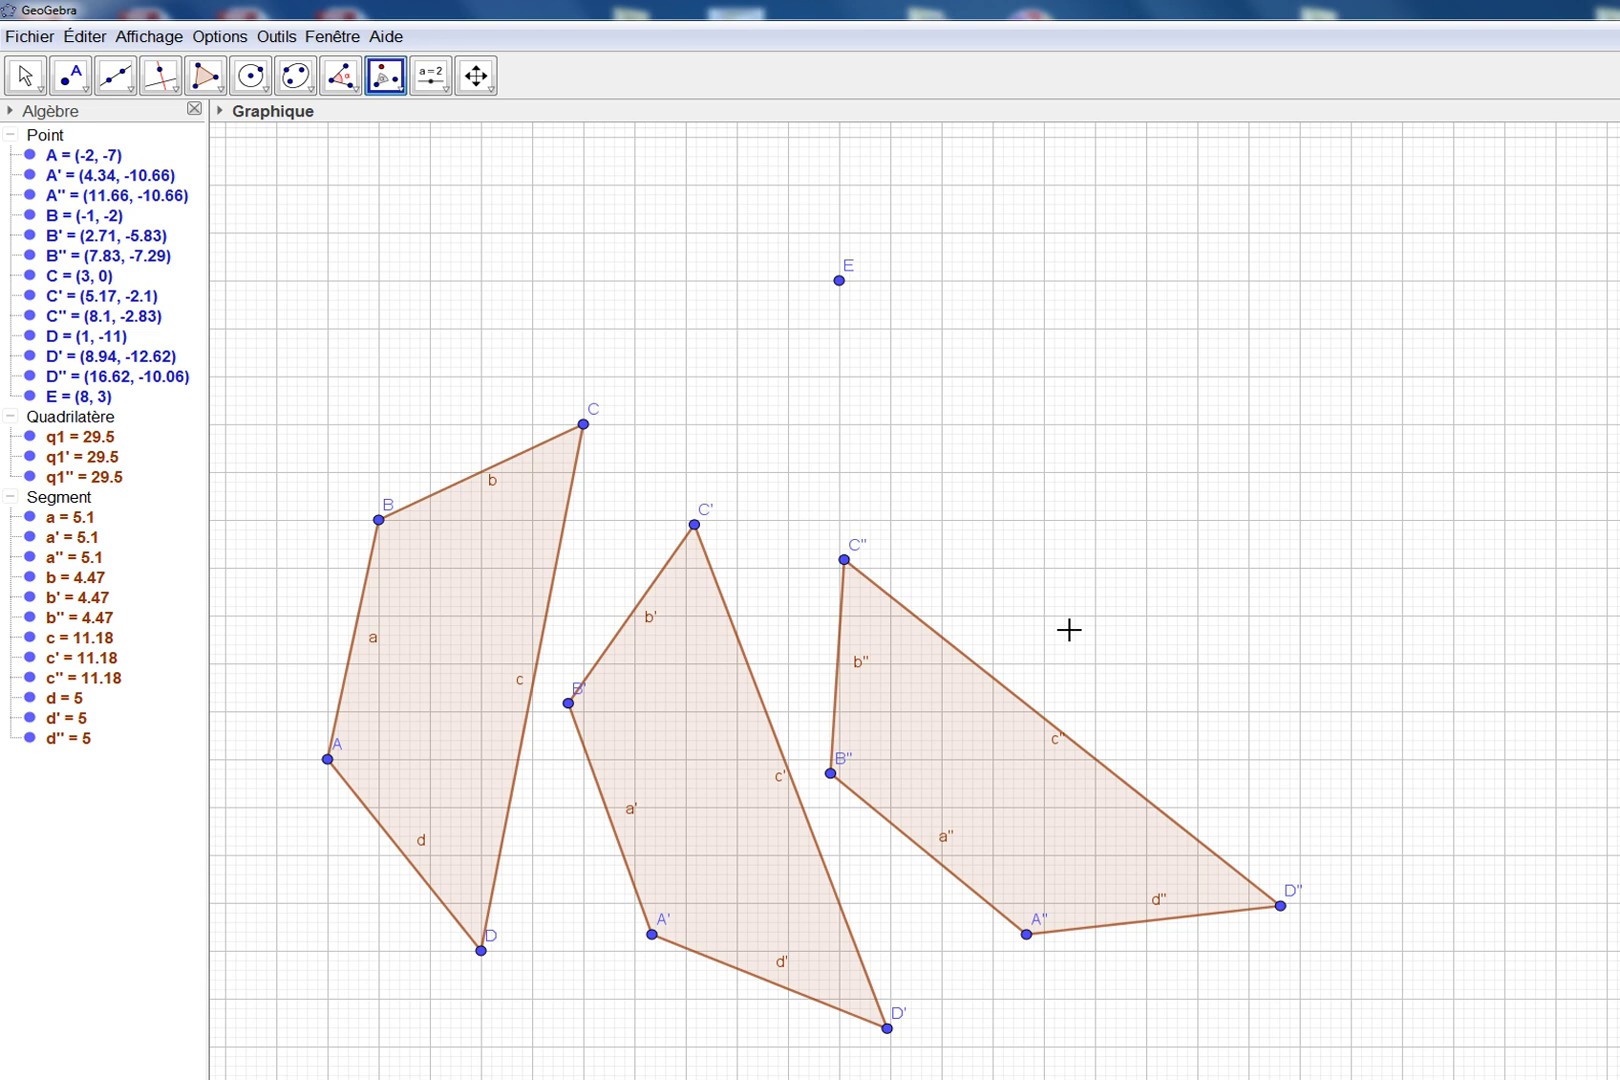
Rotate the second image quadrilateral A''B''C''D'' 30° counterclockwise about point E.
{"action": "left_click", "coordinate": [999, 774]}
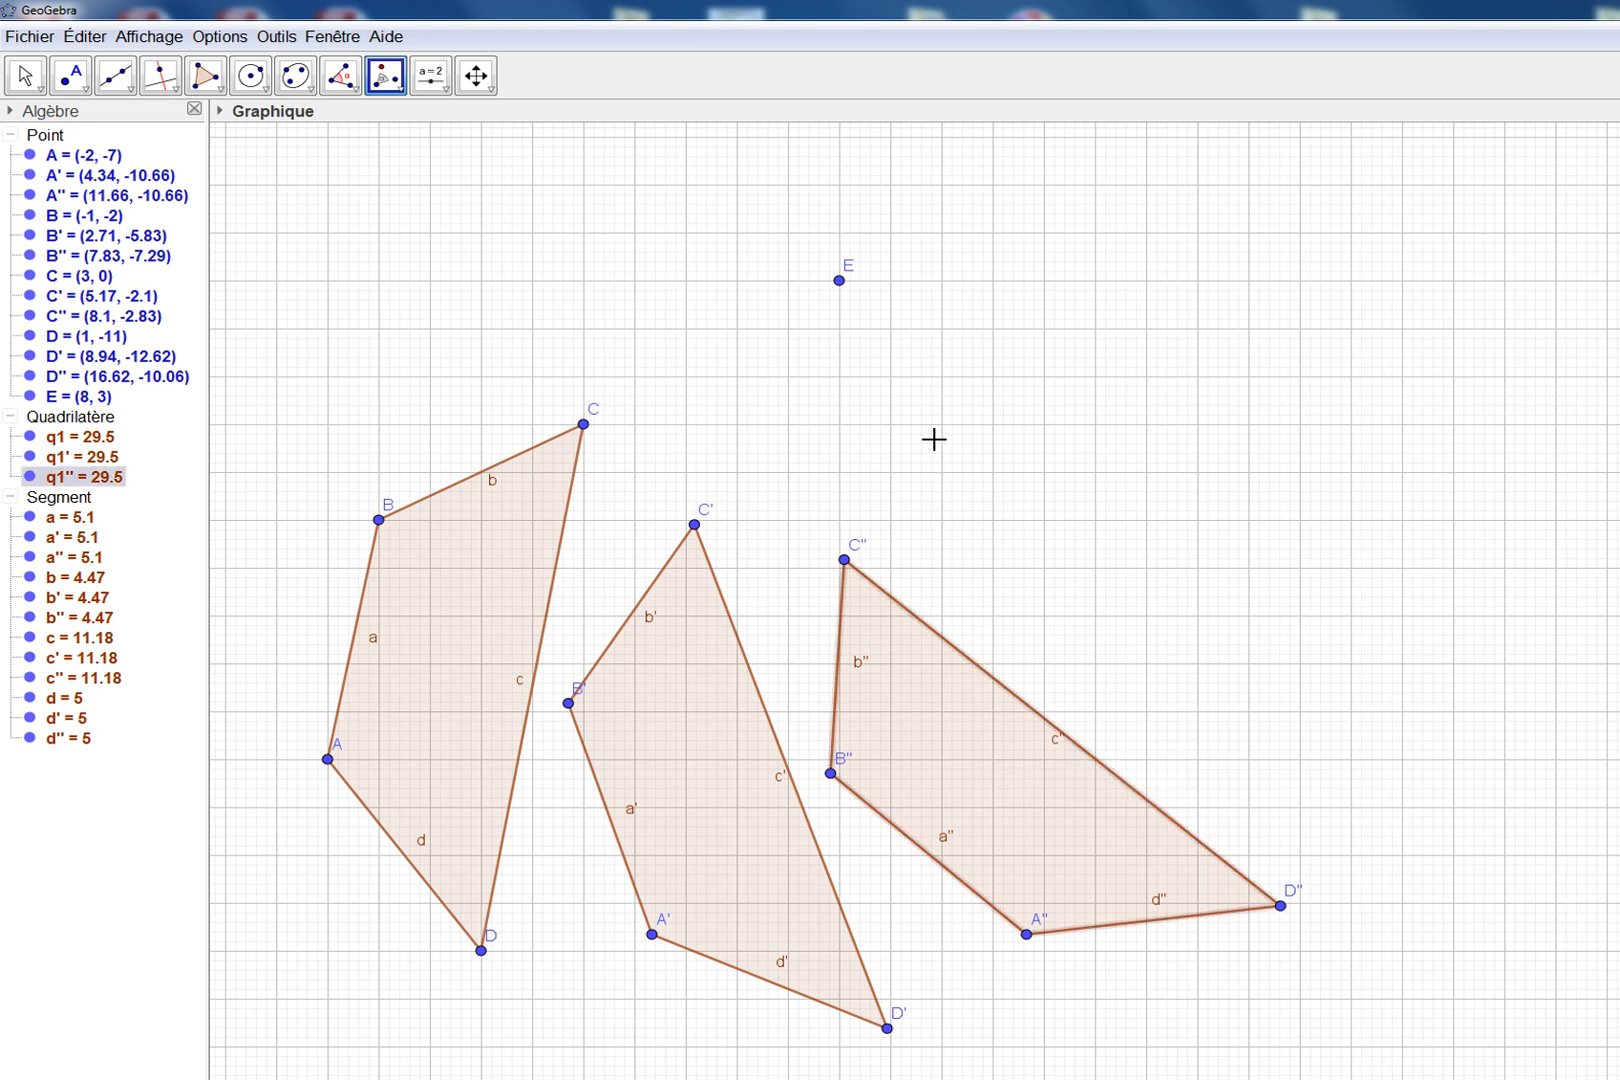
{"action": "left_click", "coordinate": [840, 283]}
{"action": "left_click", "coordinate": [1059, 627]}
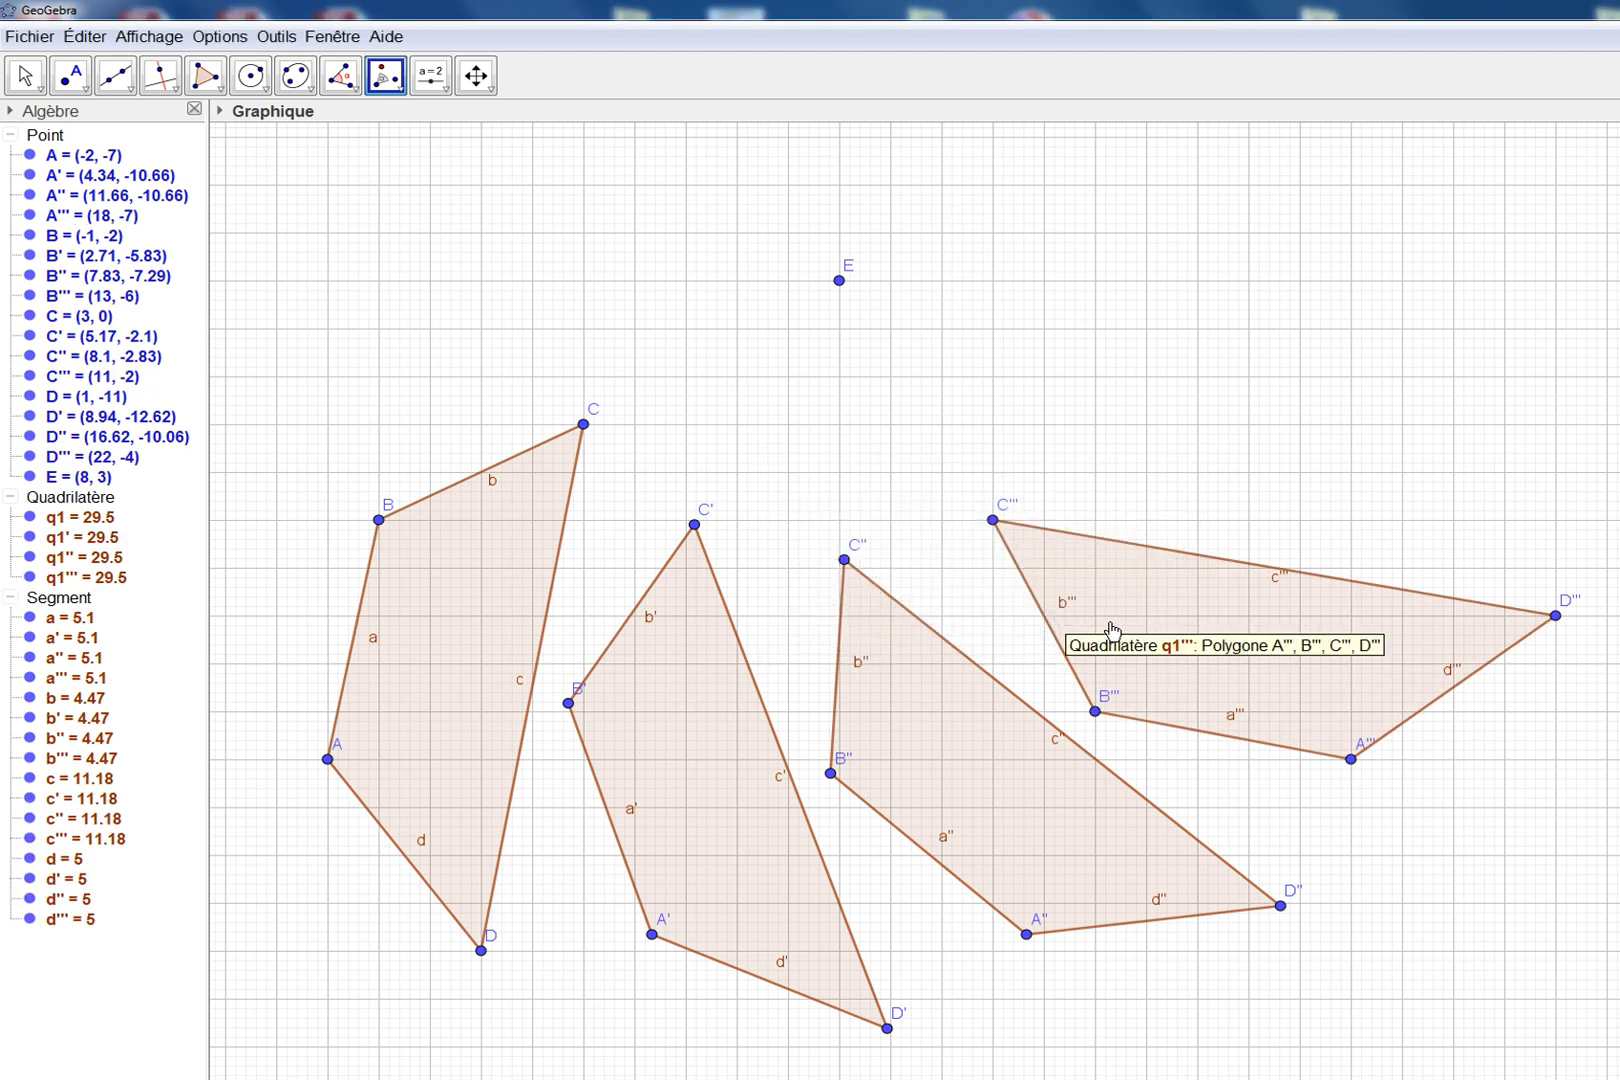
Rotate the original quadrilateral ABCD 30° clockwise about point E.
{"action": "left_click", "coordinate": [493, 560]}
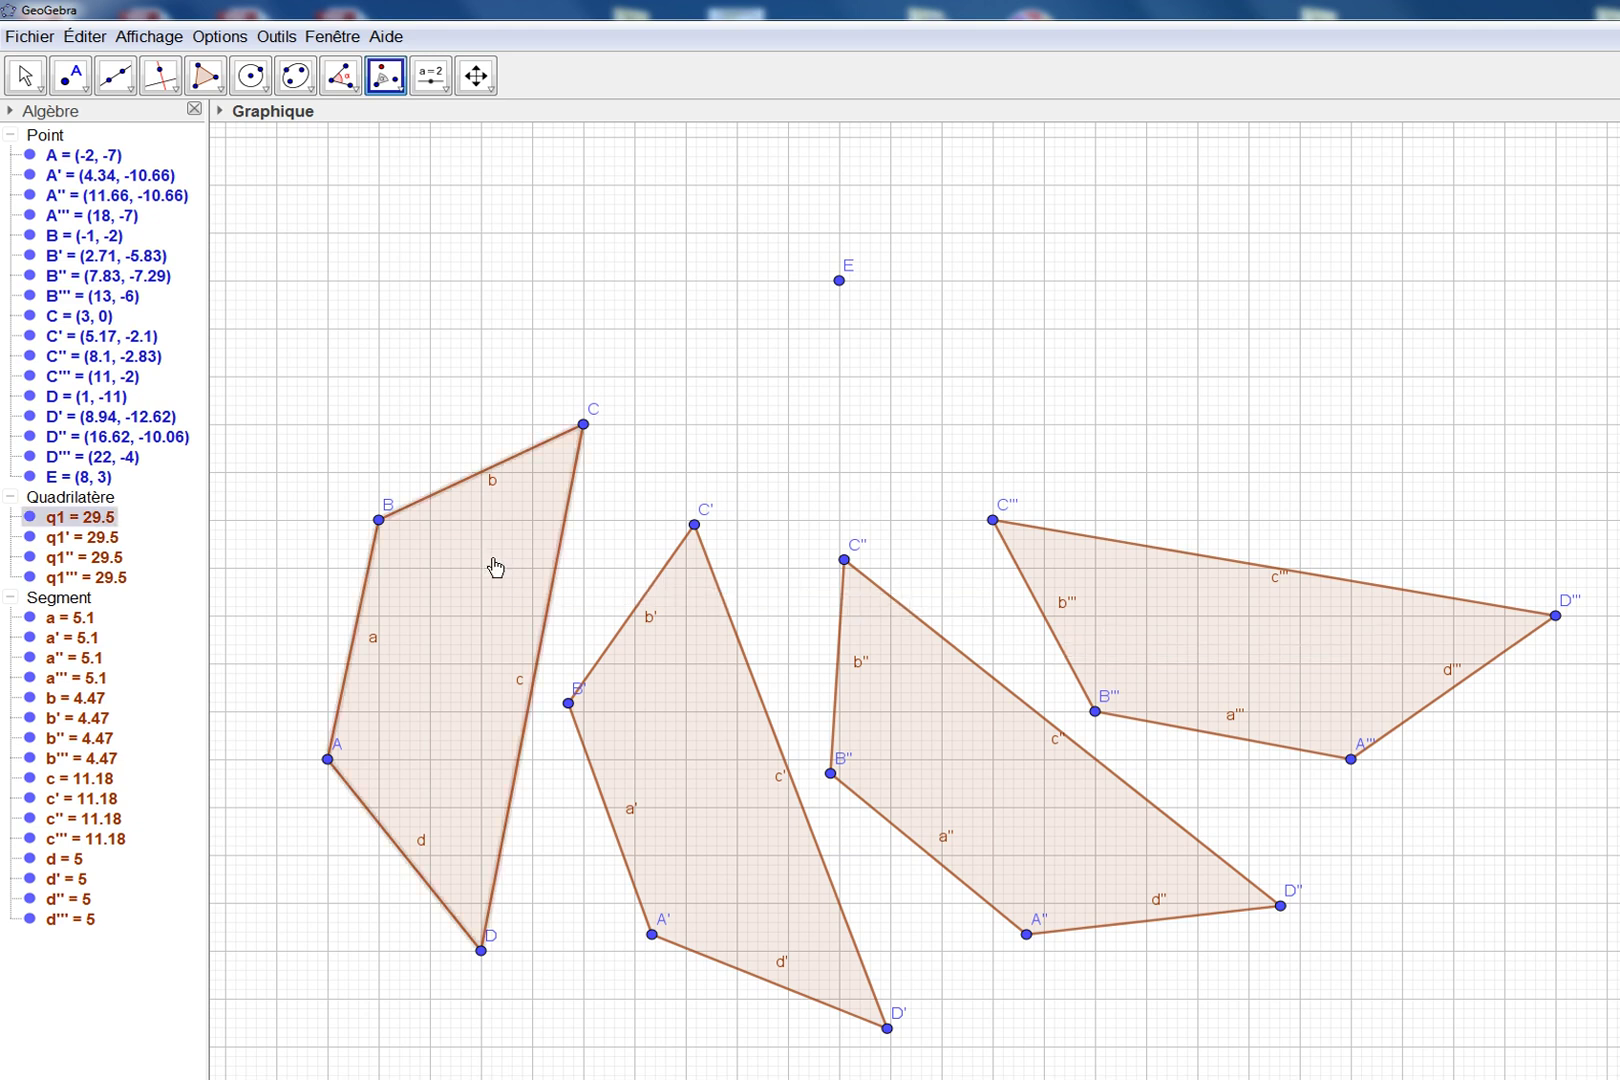
{"action": "left_click", "coordinate": [839, 281]}
{"action": "left_click", "coordinate": [839, 282]}
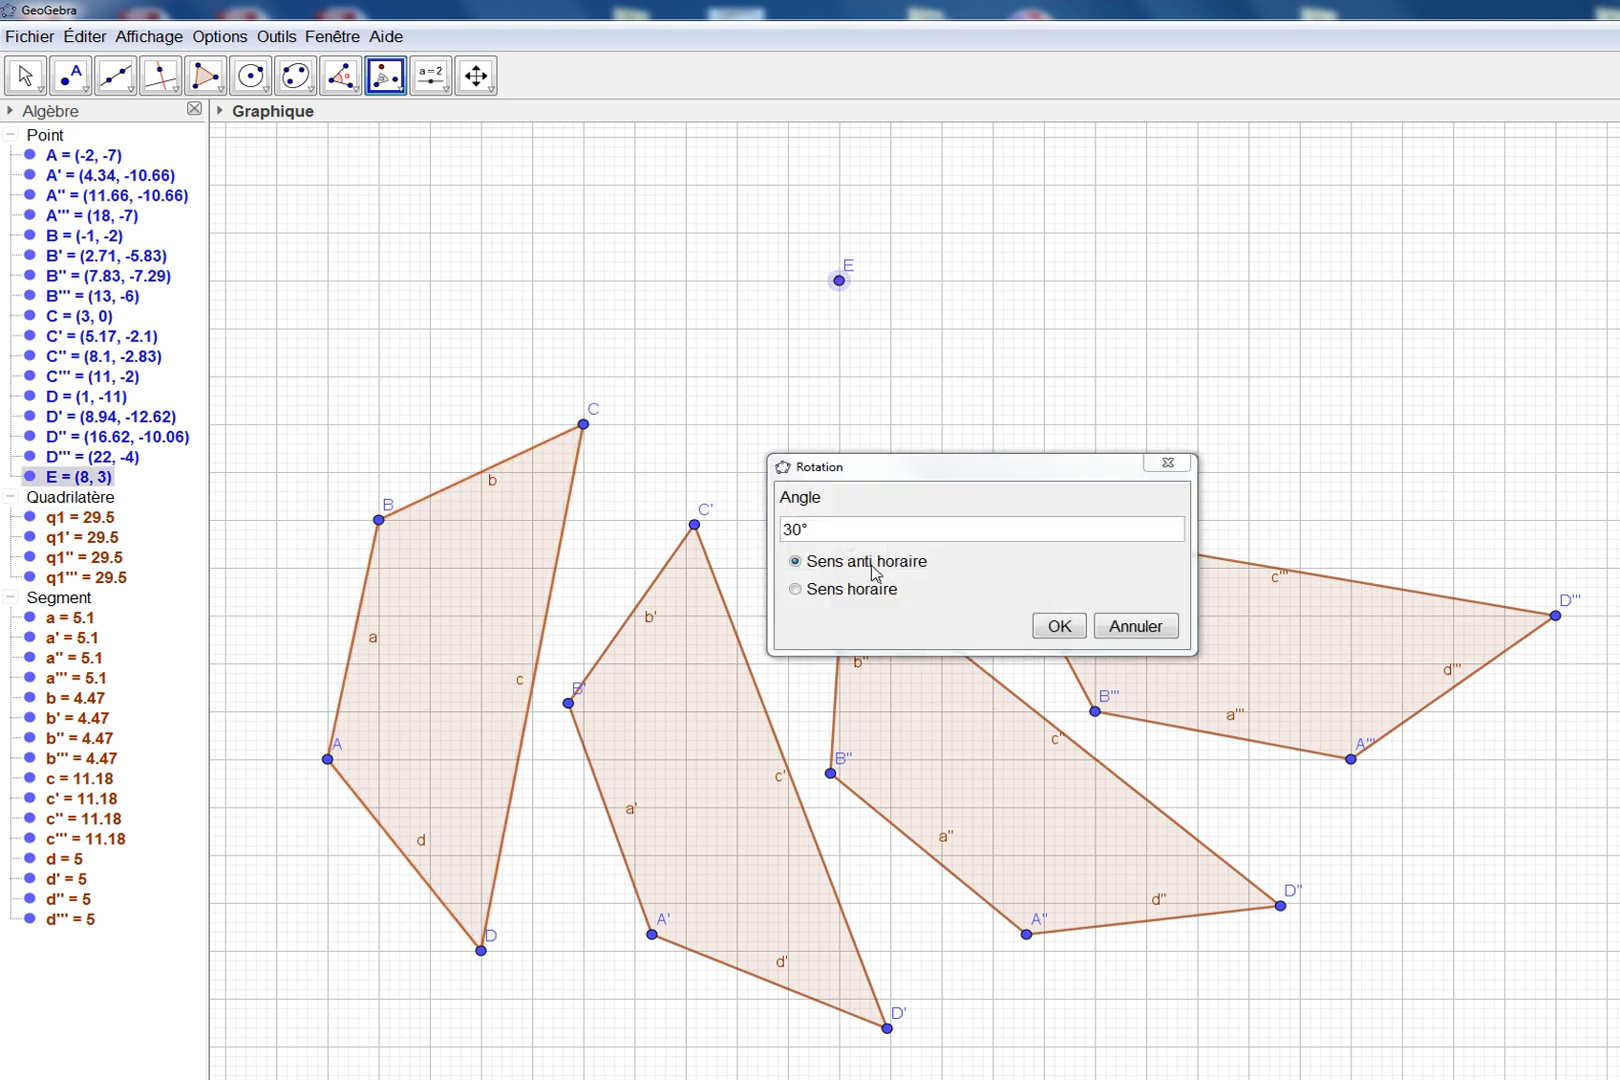
{"action": "left_click", "coordinate": [797, 591]}
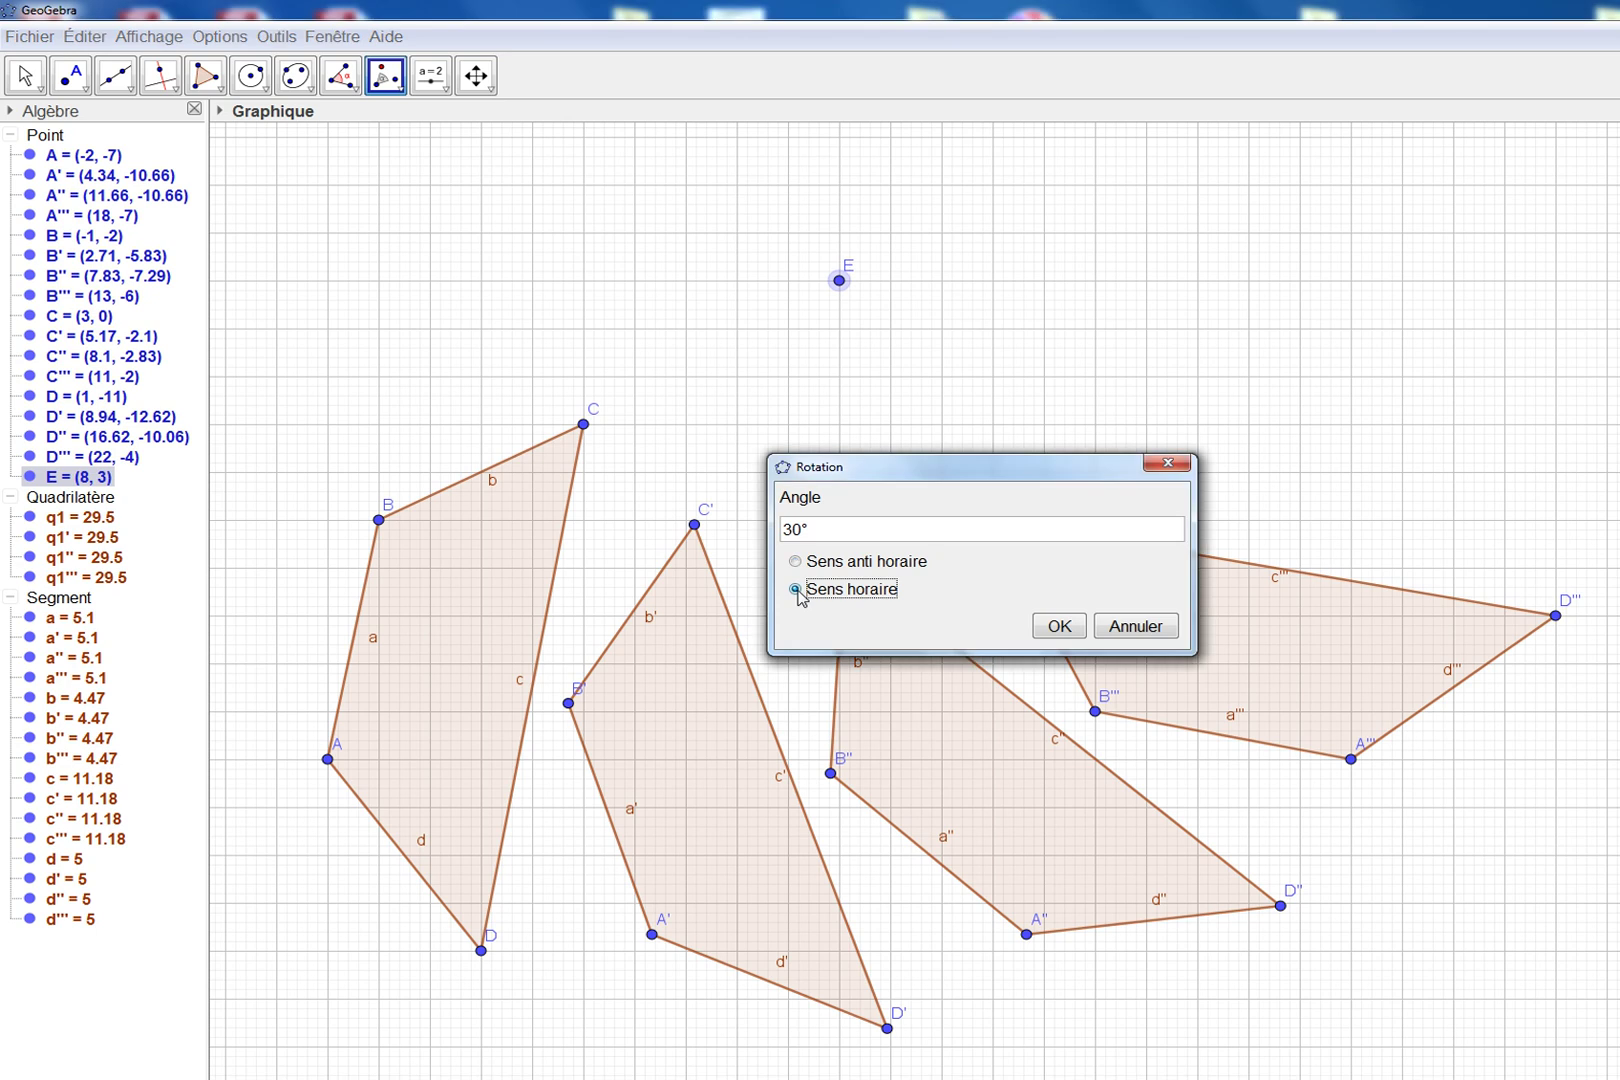
{"action": "left_click", "coordinate": [1057, 626]}
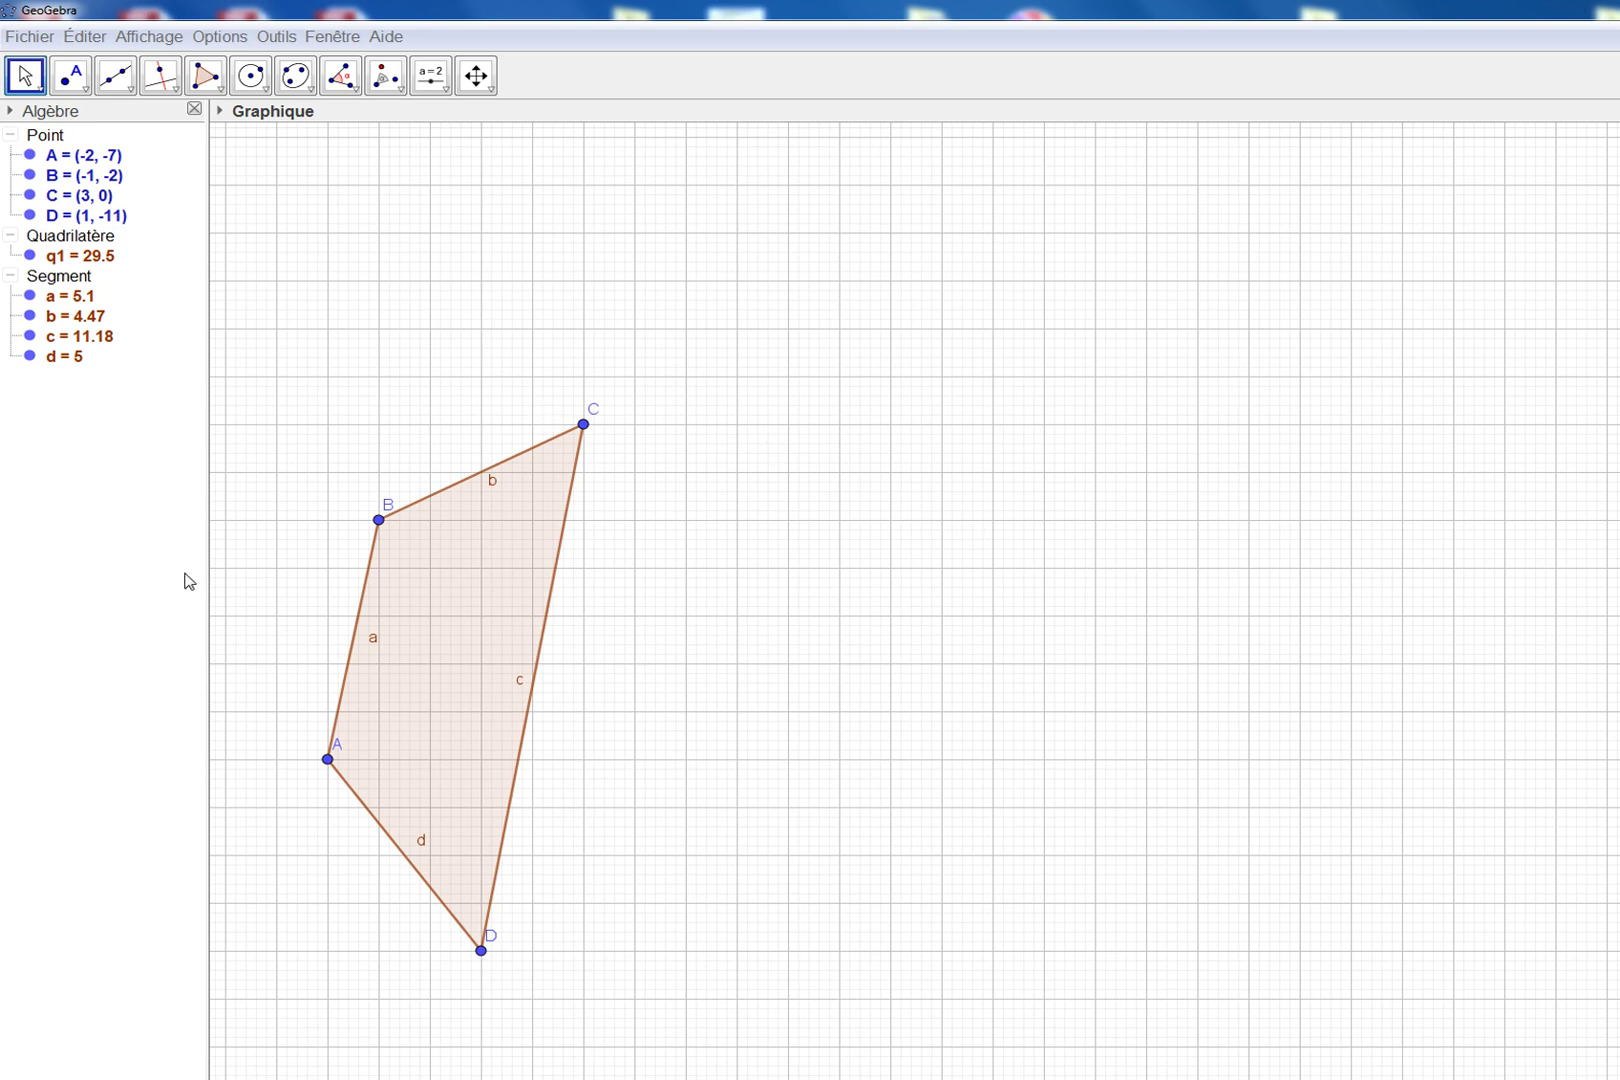
Rotate quadrilateral ABCD 90° counterclockwise about its own vertex C.
{"action": "left_click", "coordinate": [390, 82]}
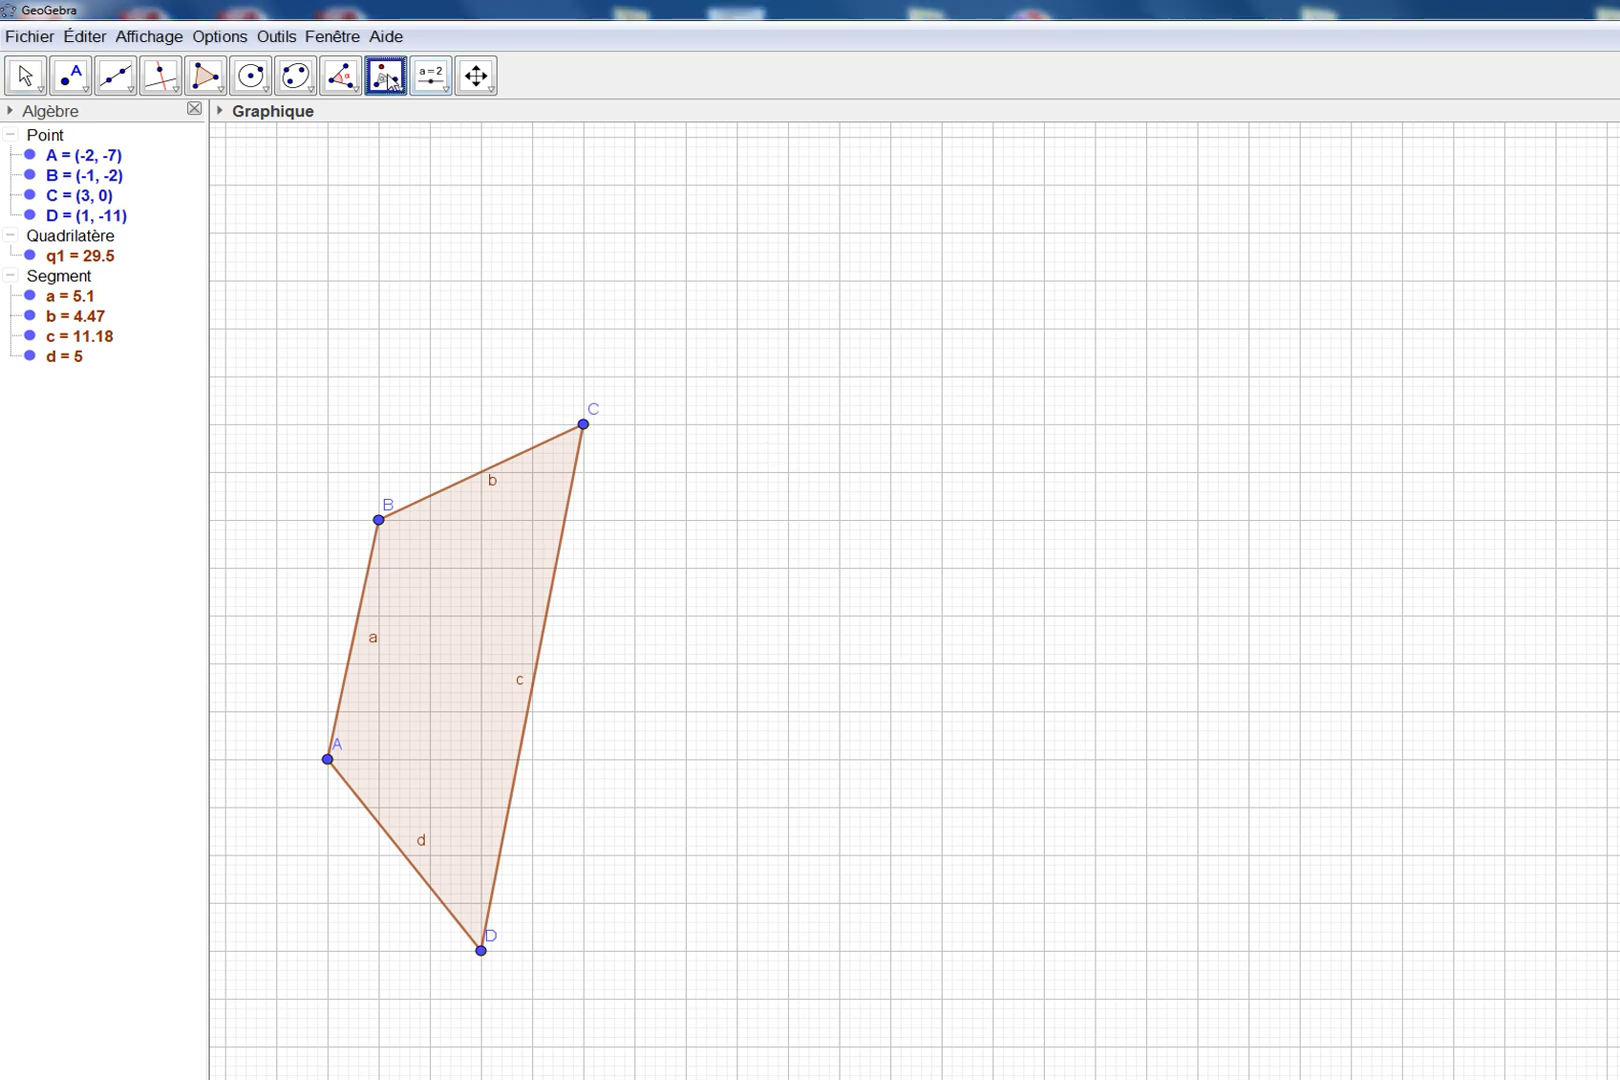
{"action": "left_click", "coordinate": [464, 586]}
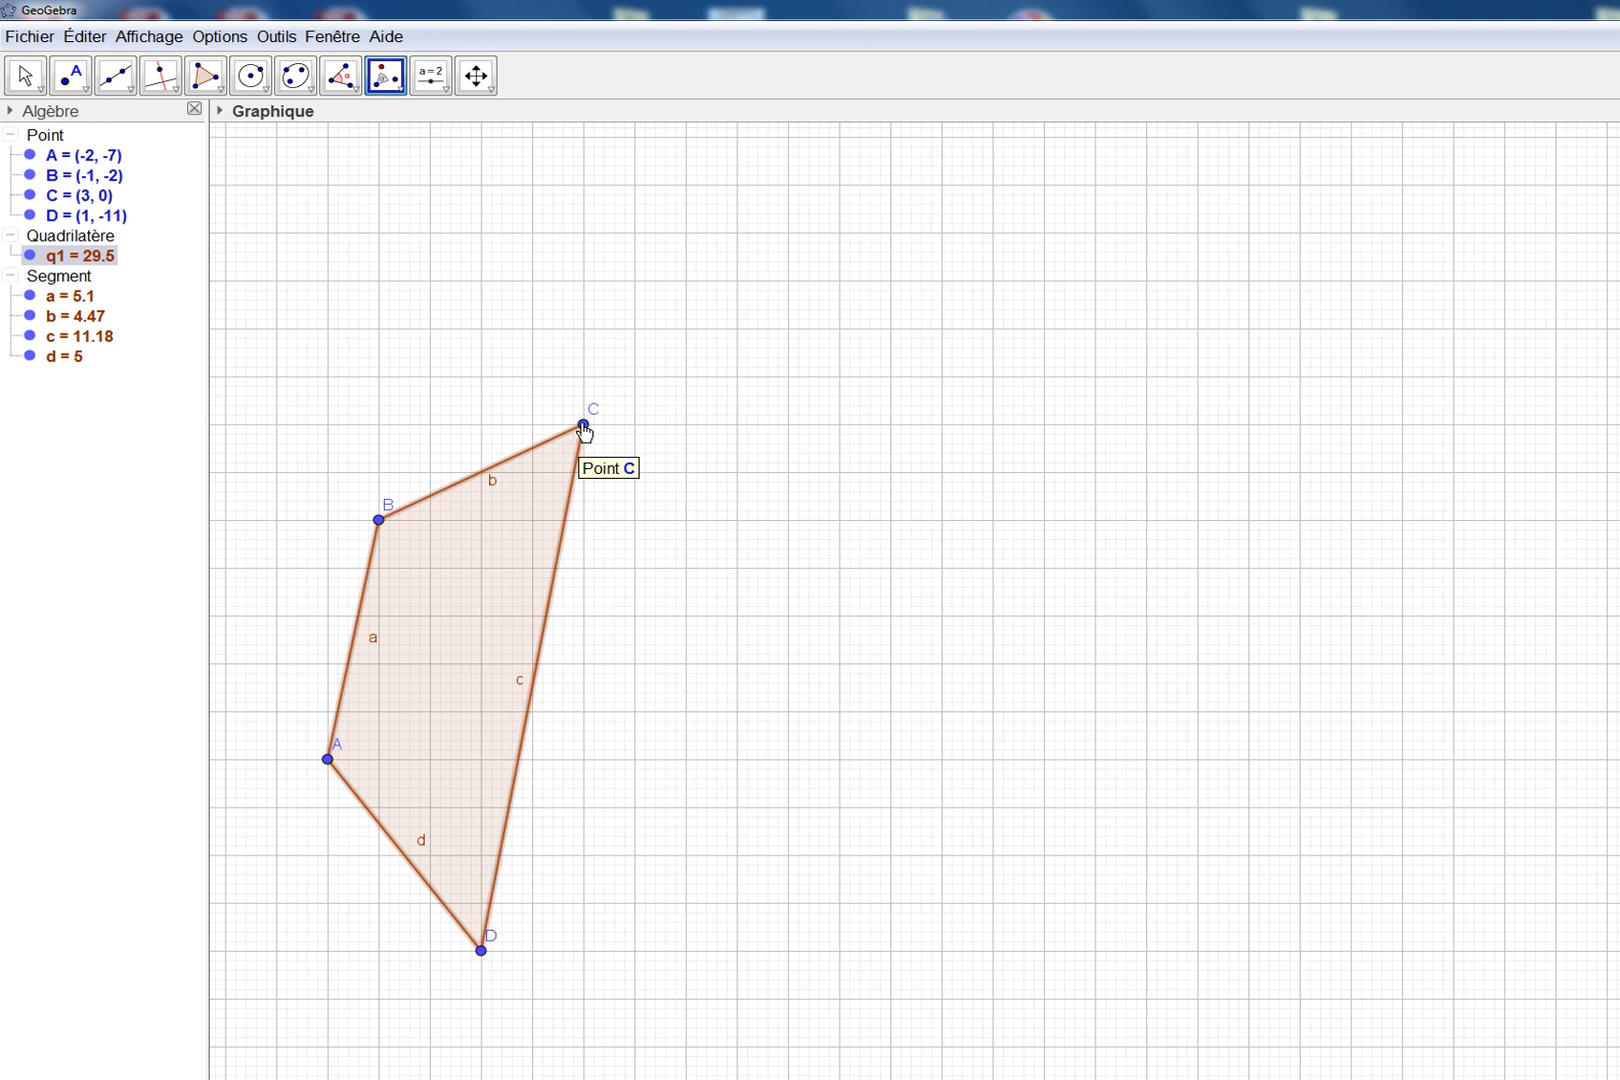
{"action": "left_click", "coordinate": [771, 562]}
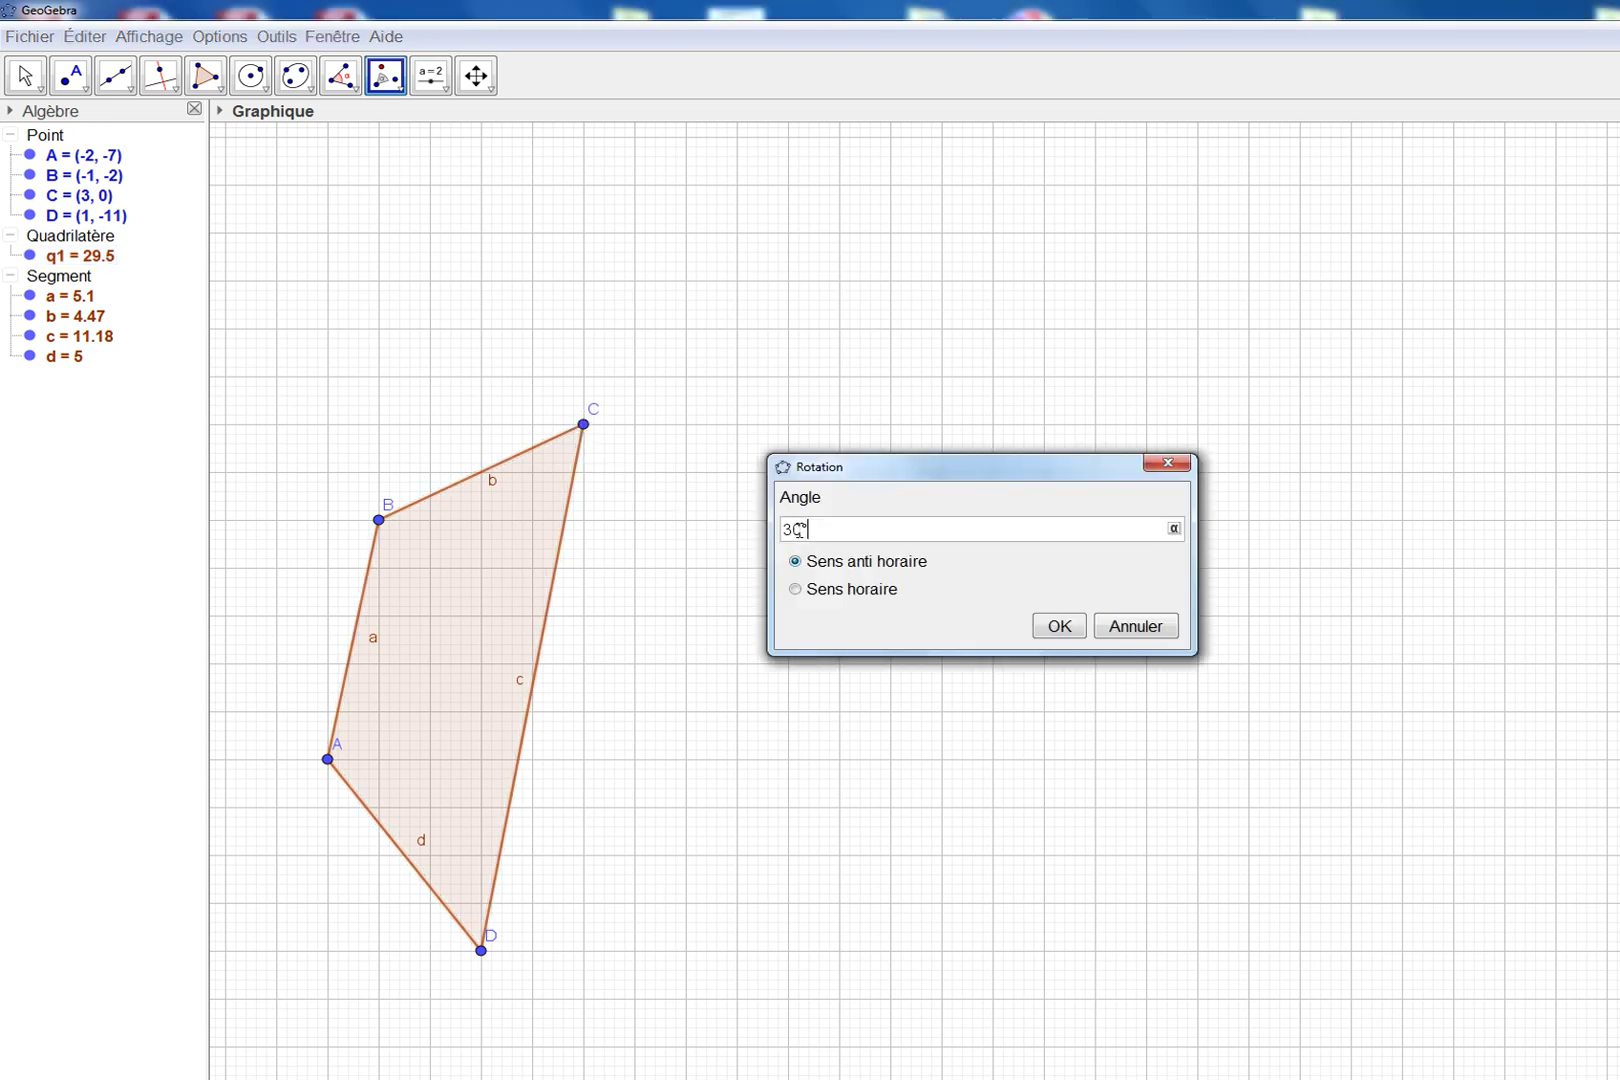
{"action": "left_click_drag", "start_coordinate": [786, 529], "coordinate": [802, 528]}
{"action": "type", "text": "90"}
{"action": "left_click", "coordinate": [1060, 626]}
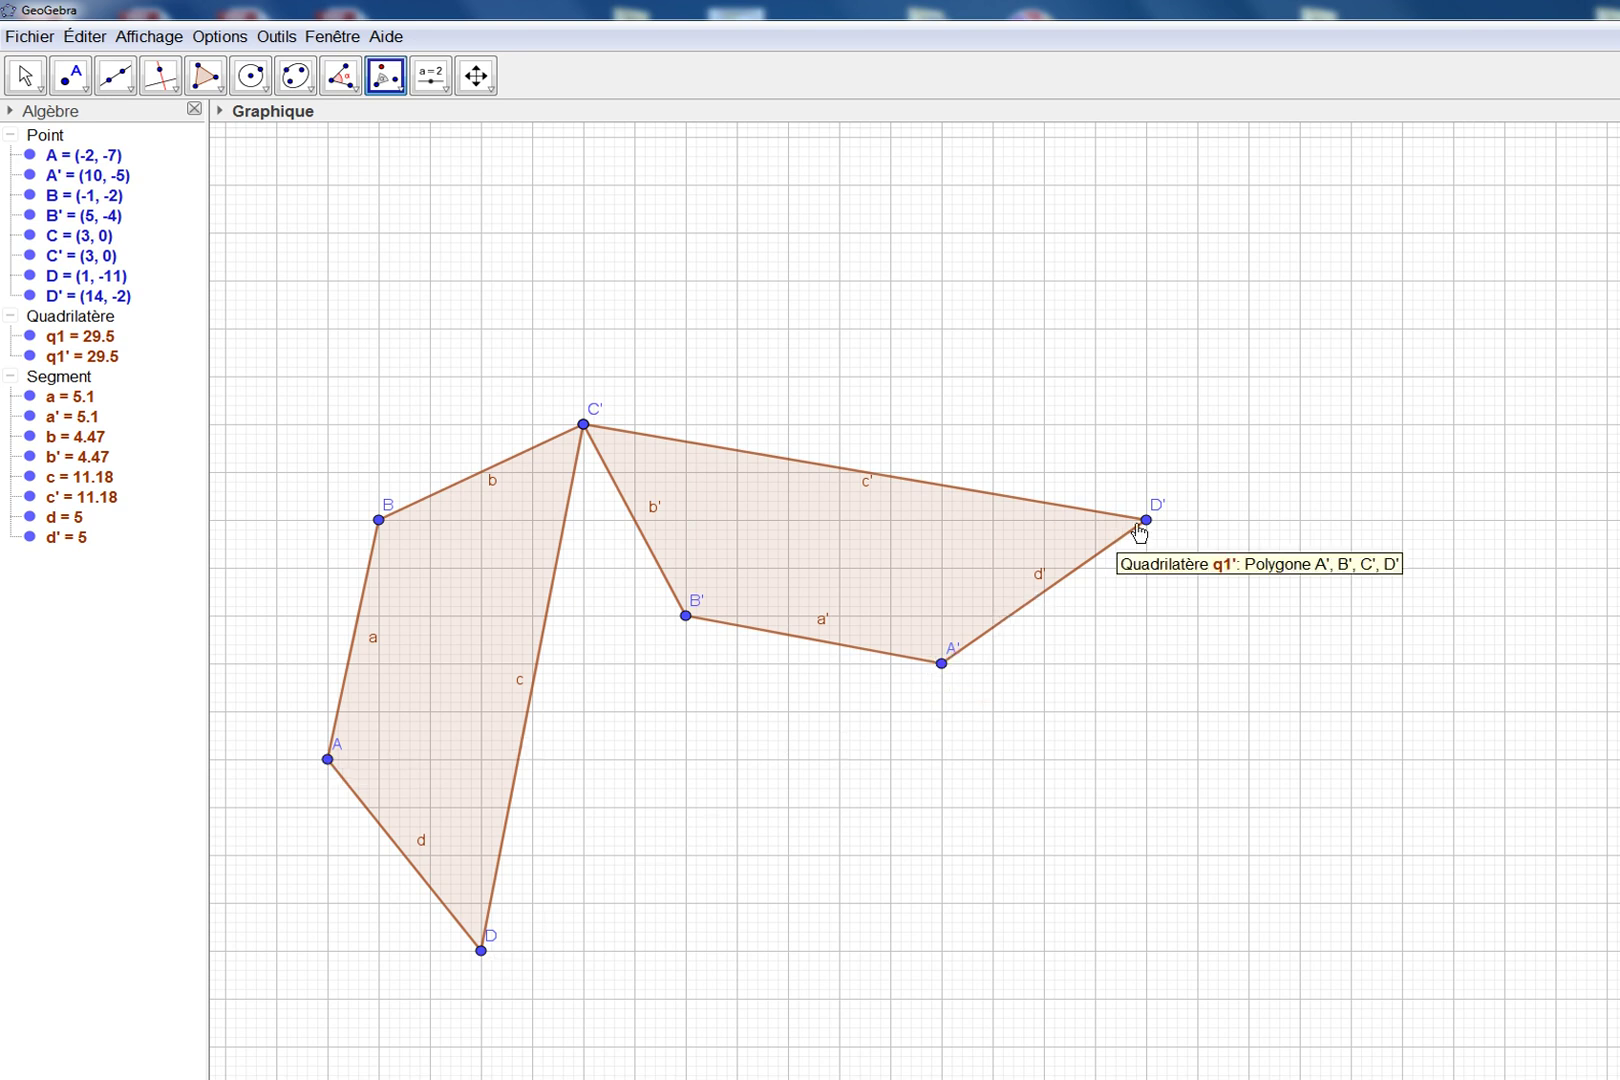
Rotate the image quadrilateral A'B'C'D' 90° counterclockwise about the shared vertex C.
{"action": "left_click", "coordinate": [873, 525]}
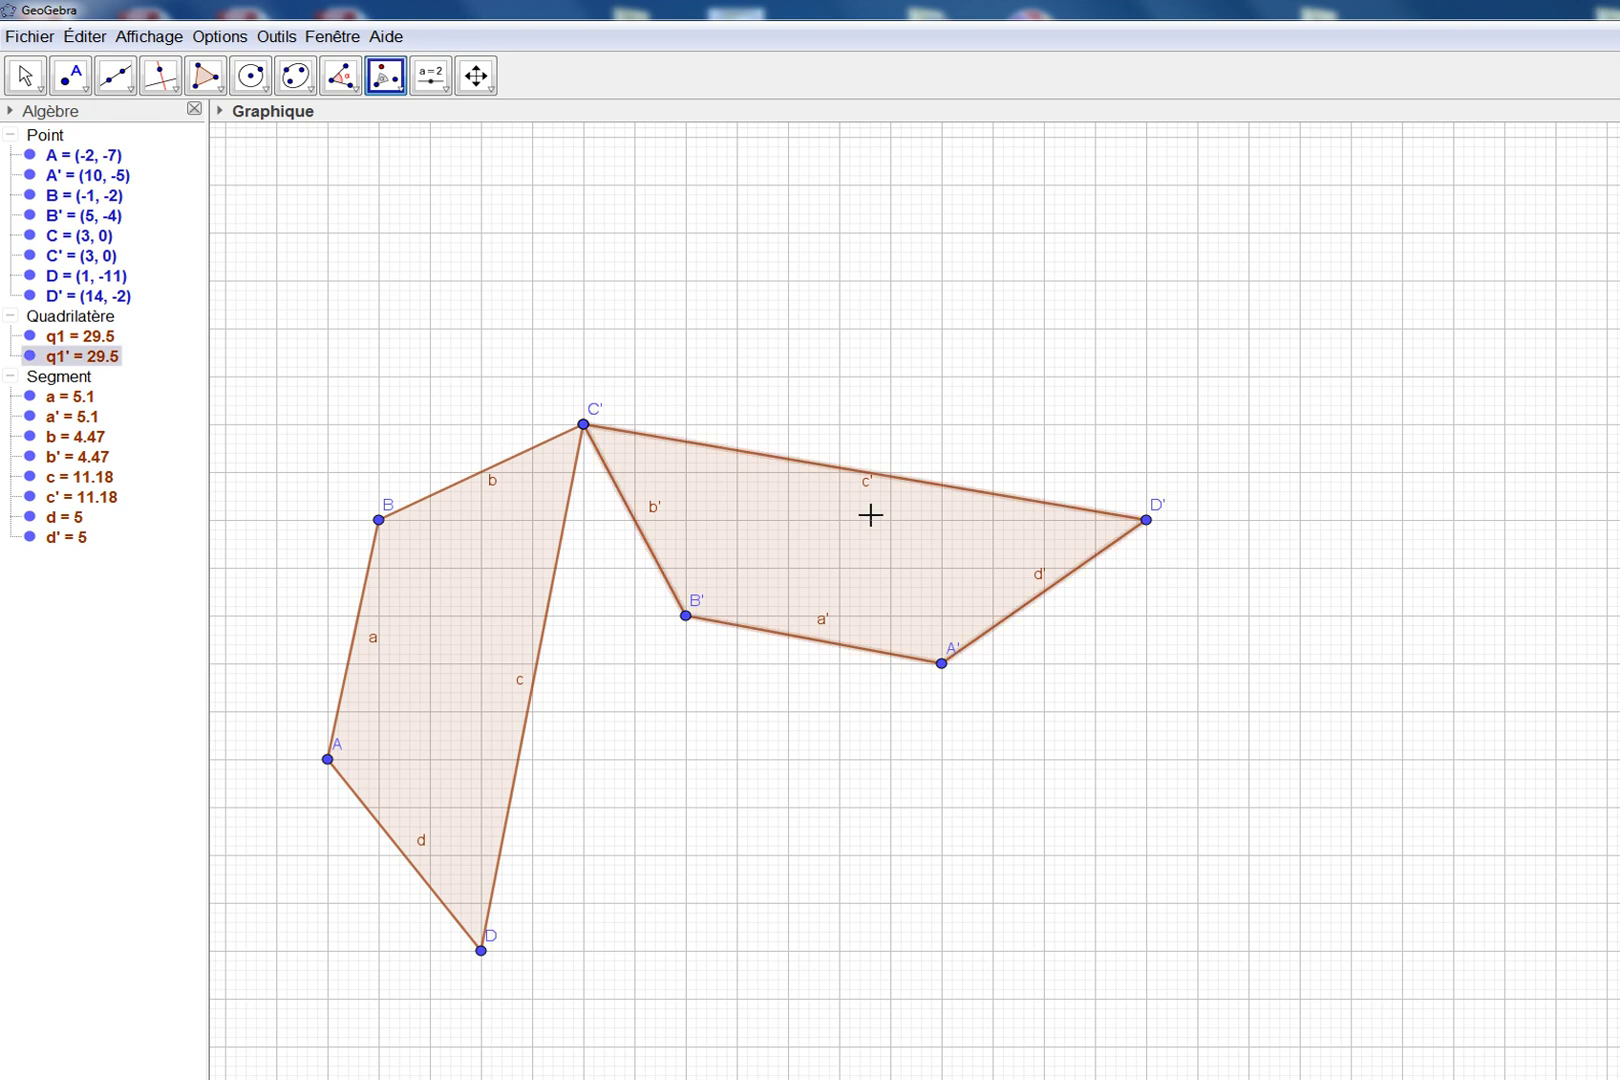
{"action": "left_click", "coordinate": [584, 426]}
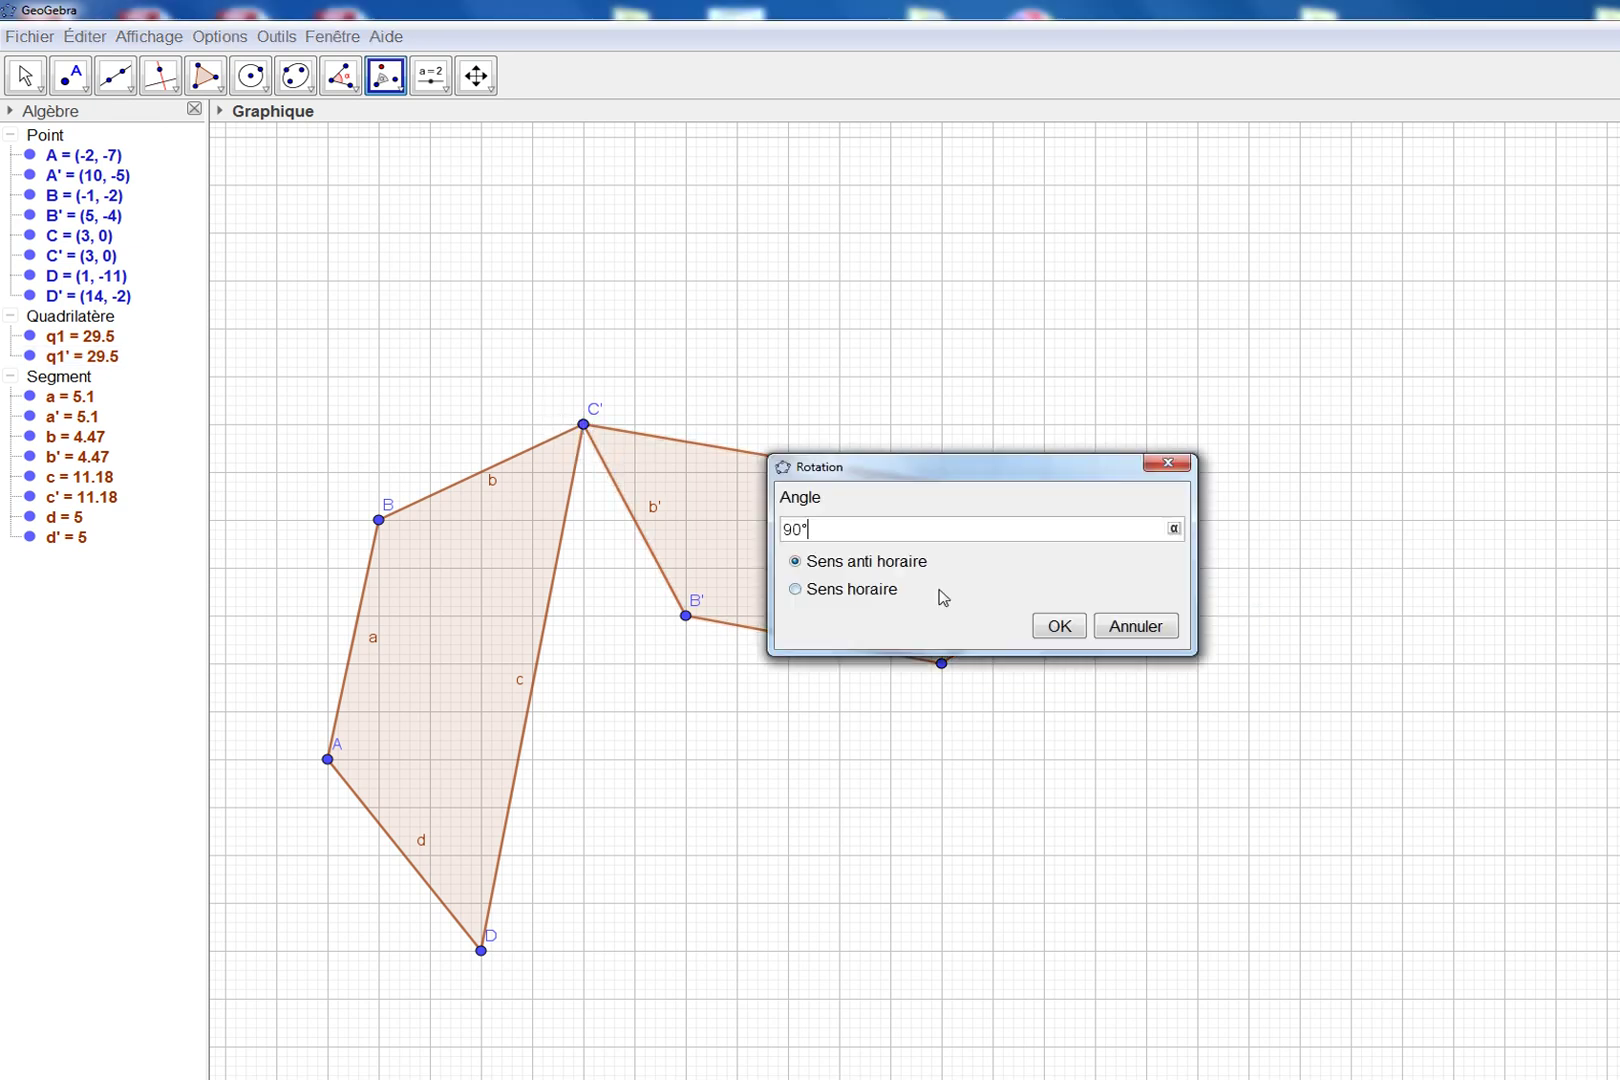
{"action": "left_click", "coordinate": [1057, 626]}
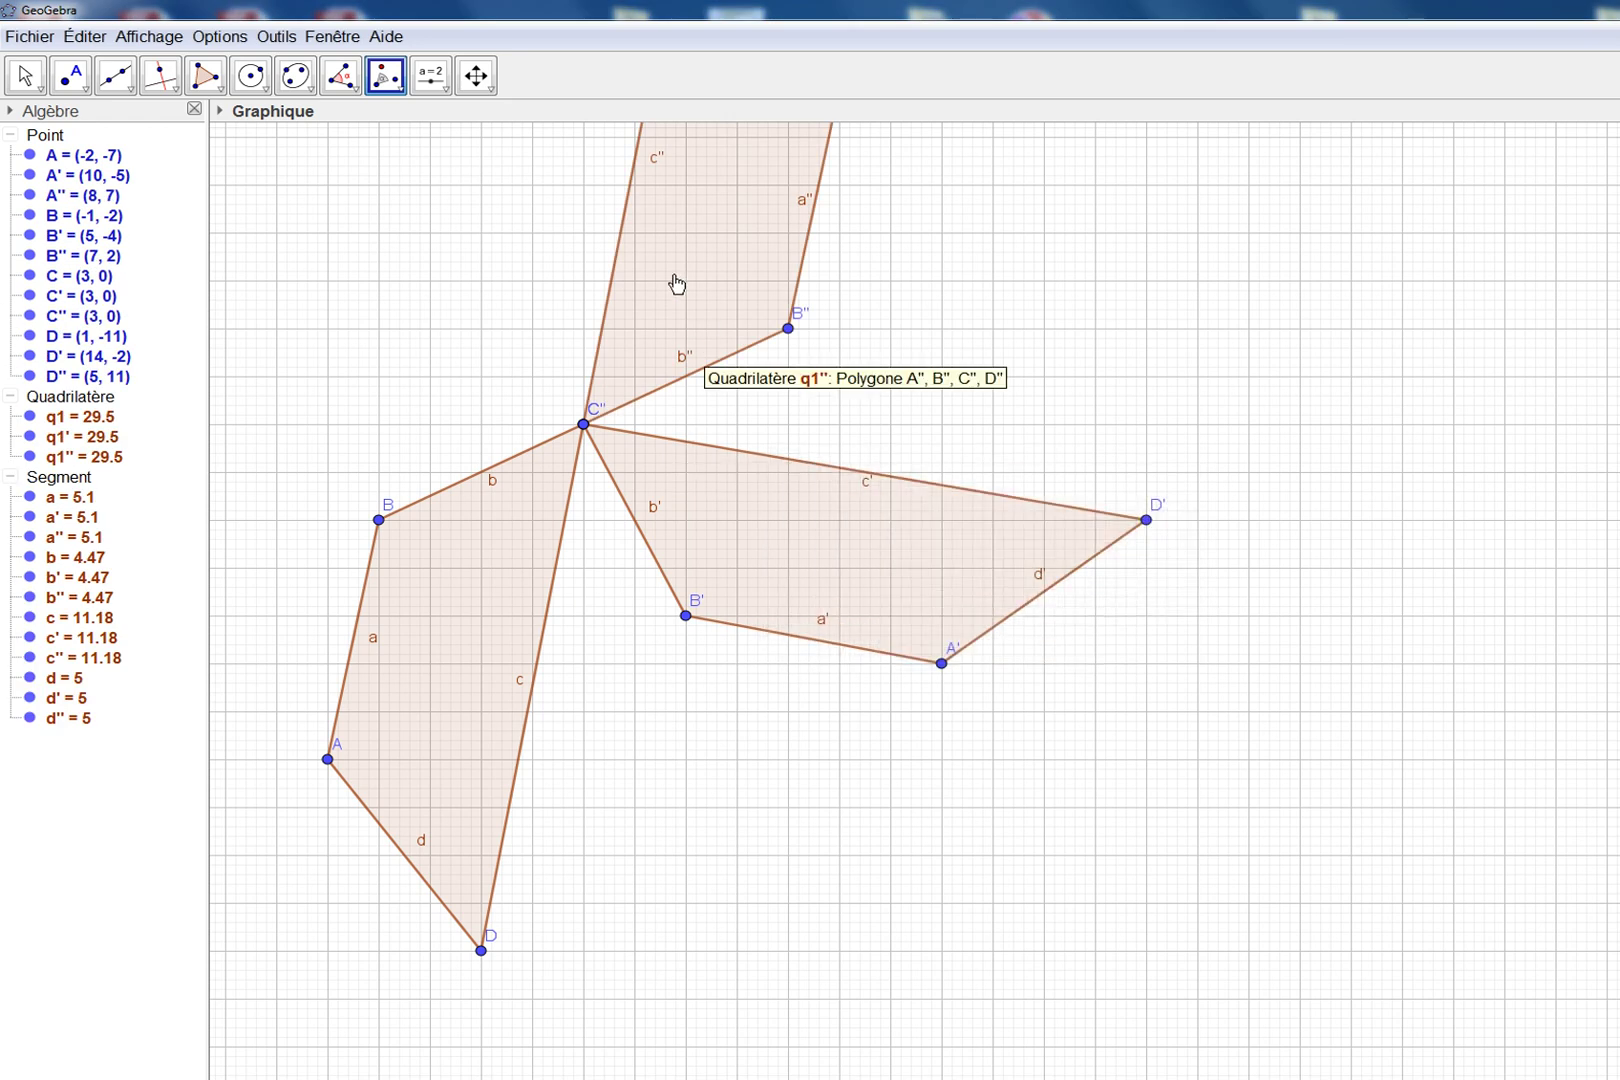
Rotate the second image quadrilateral A''B''C''D'' 90° counterclockwise about the shared vertex C.
{"action": "left_click", "coordinate": [581, 424]}
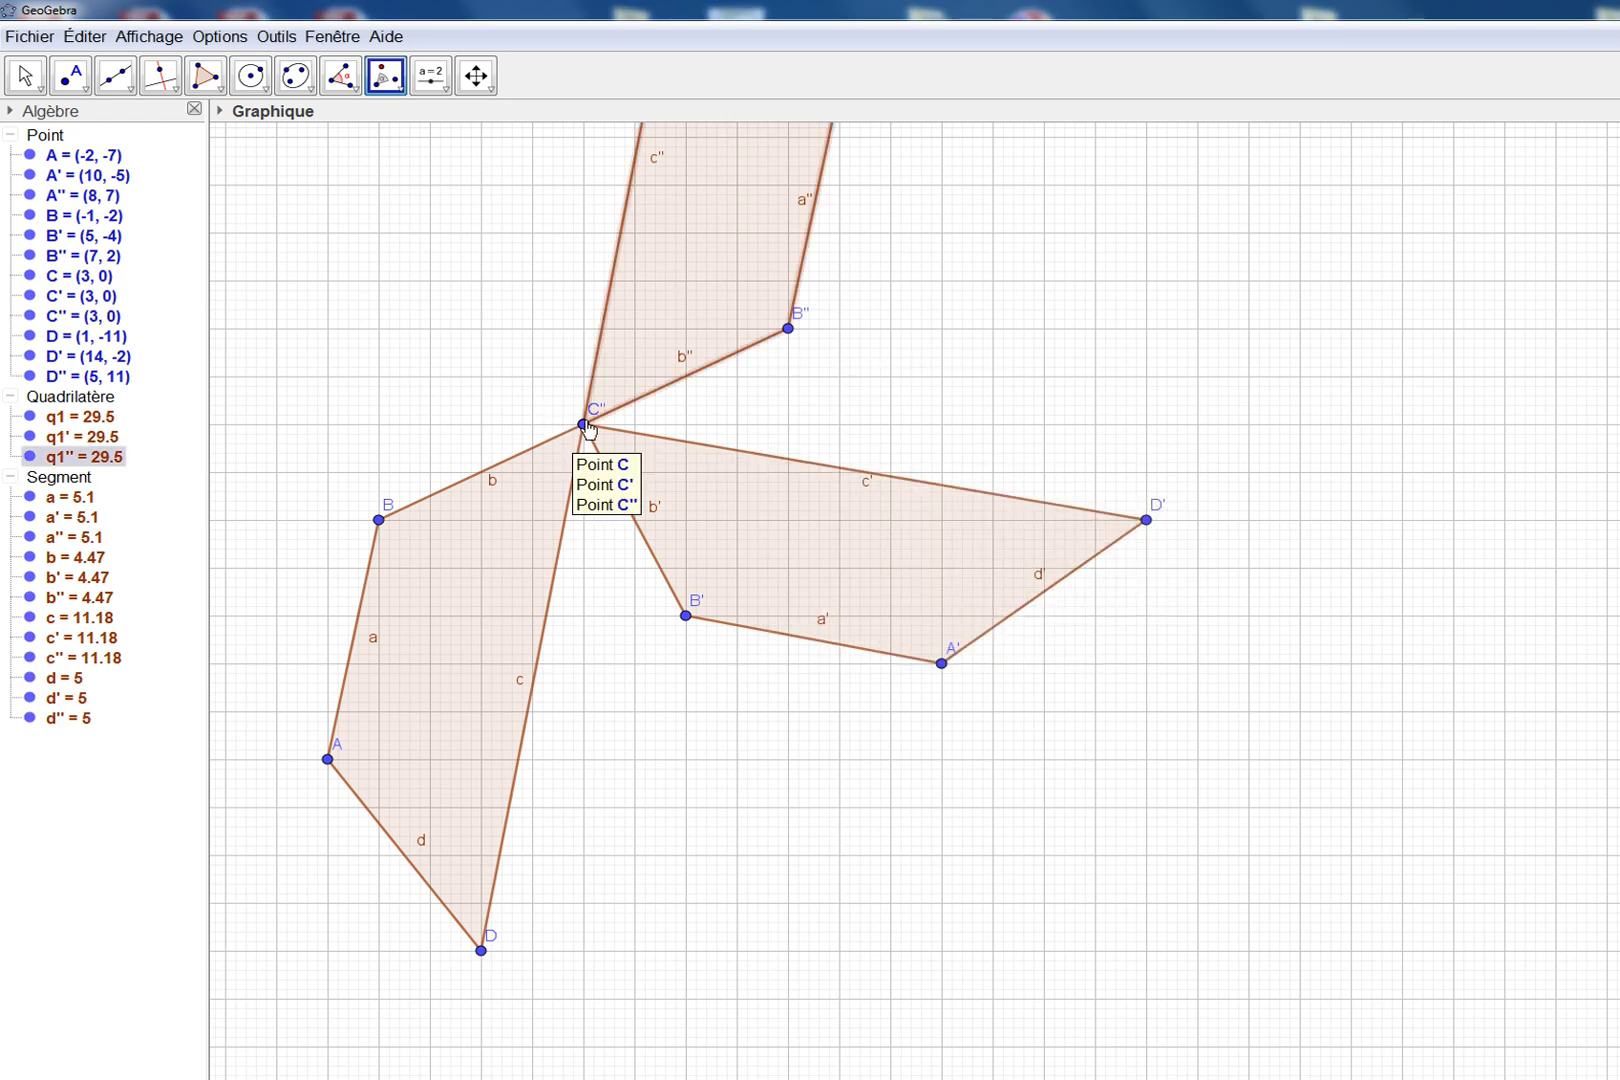
{"action": "left_click", "coordinate": [583, 423]}
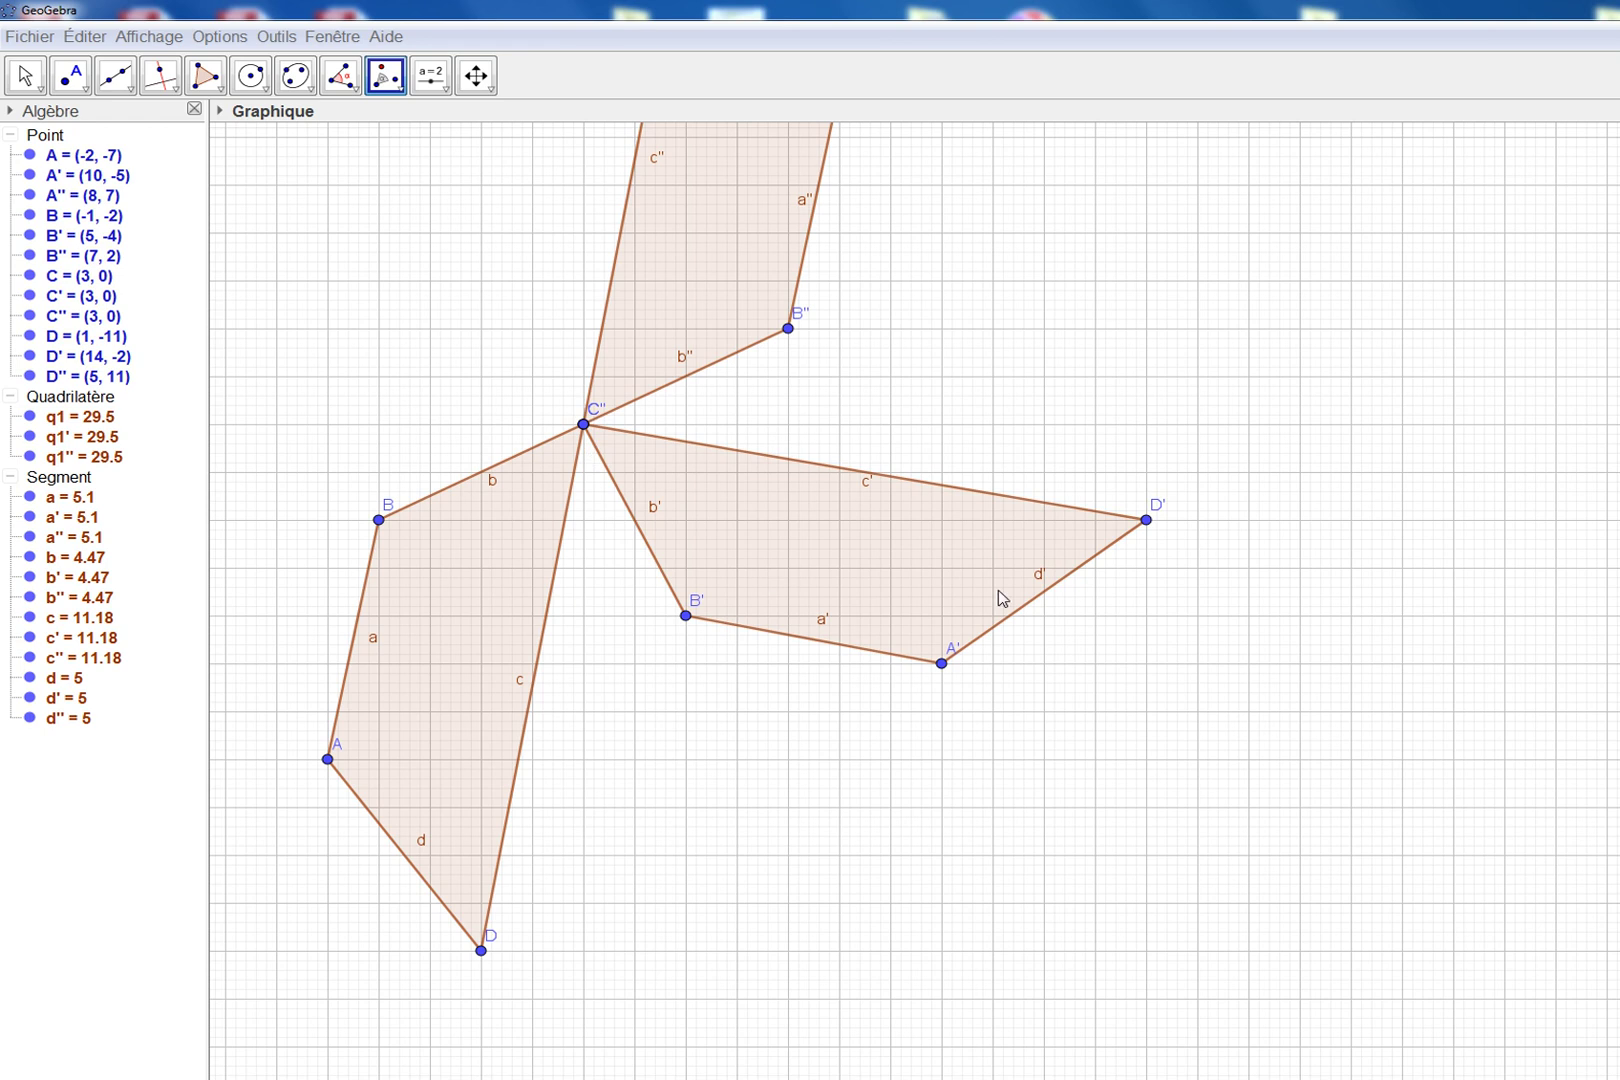
{"action": "left_click", "coordinate": [998, 600]}
{"action": "type", "text": "180"}
{"action": "left_click", "coordinate": [1057, 623]}
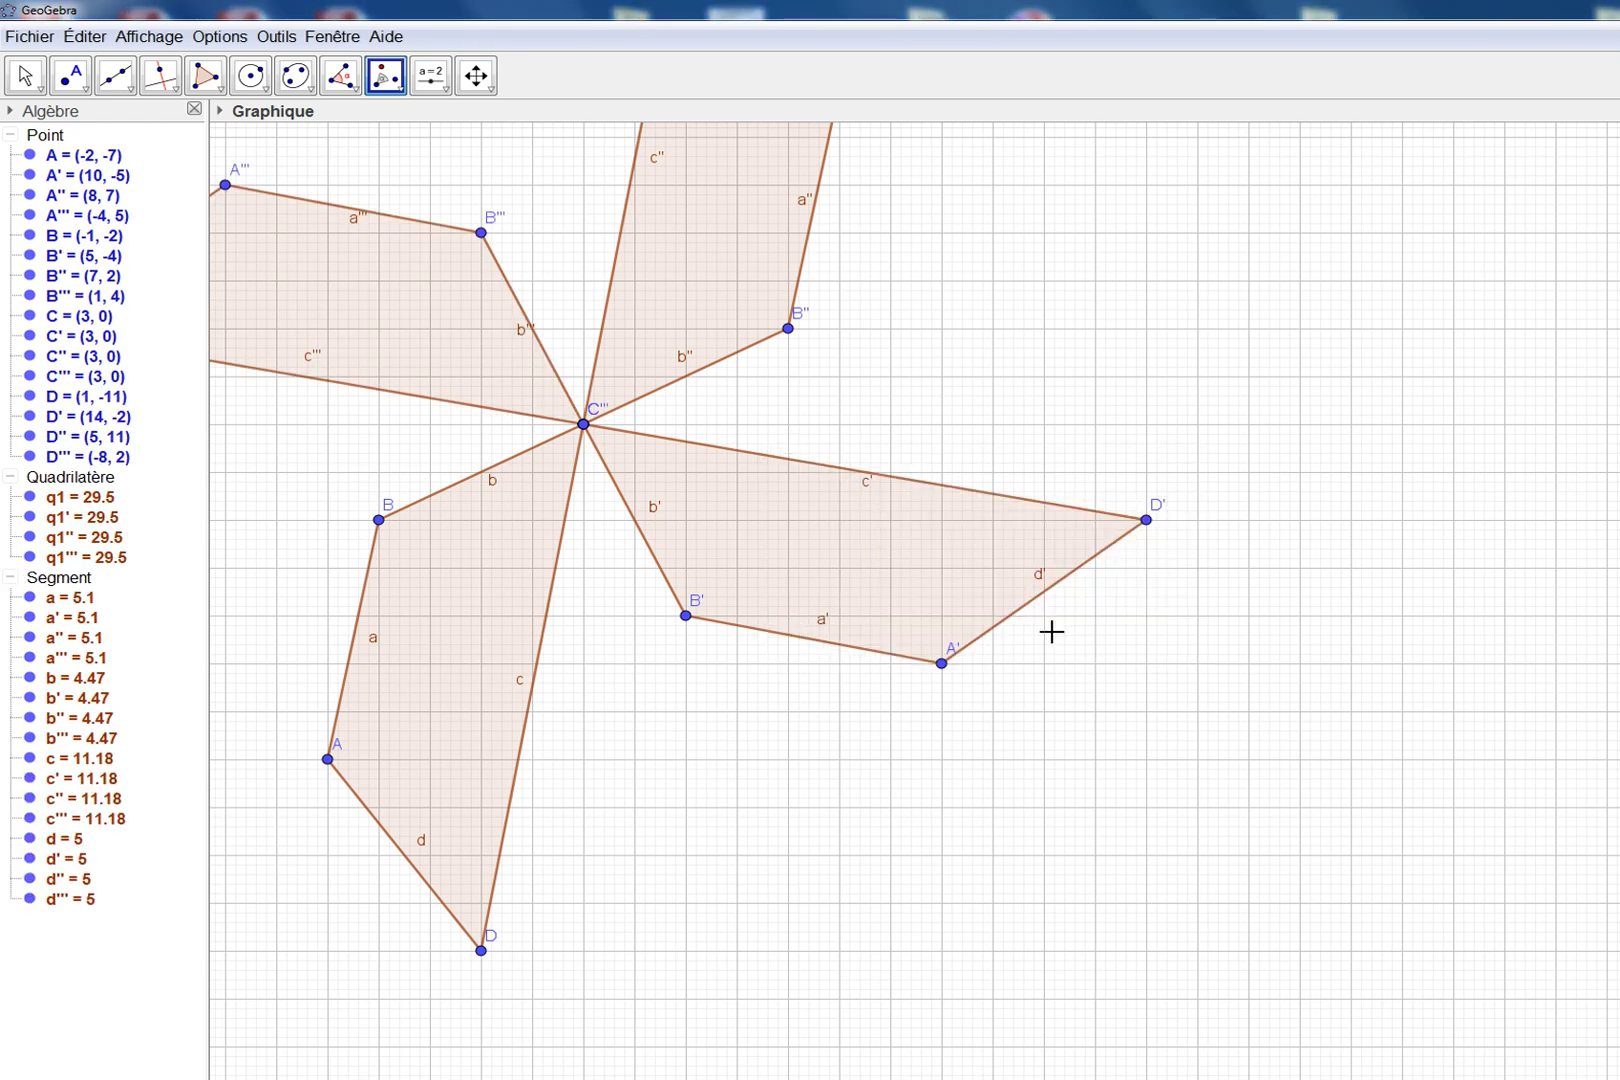